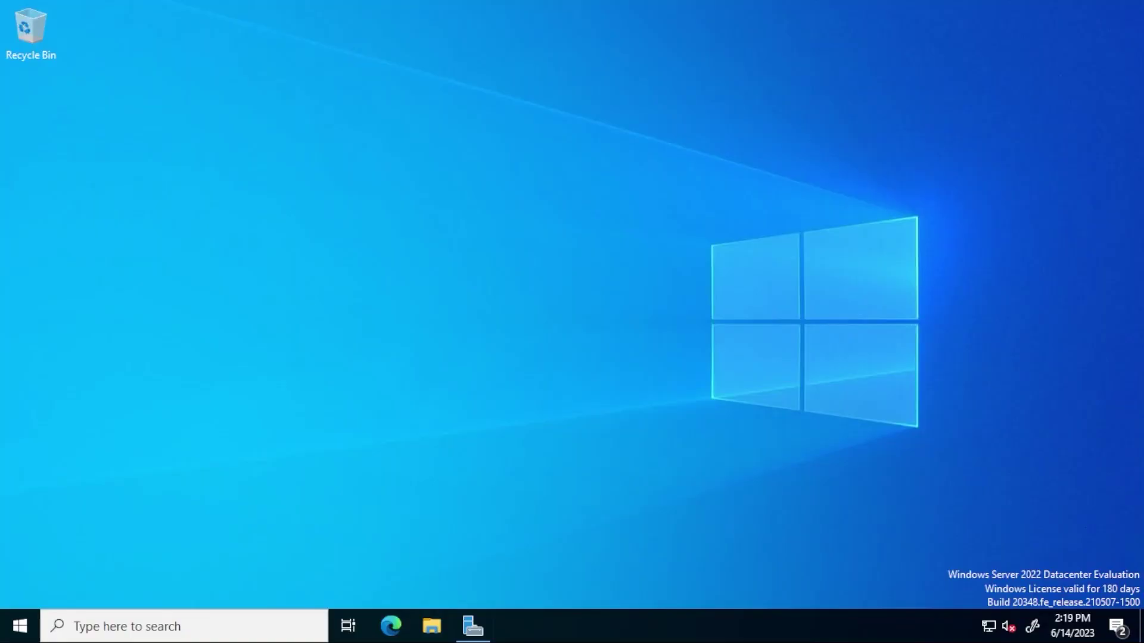
Step: Confirm in System Properties that the computer is RDSH1 in WORKGROUP, then return to Server Manager
right_click(20, 626)
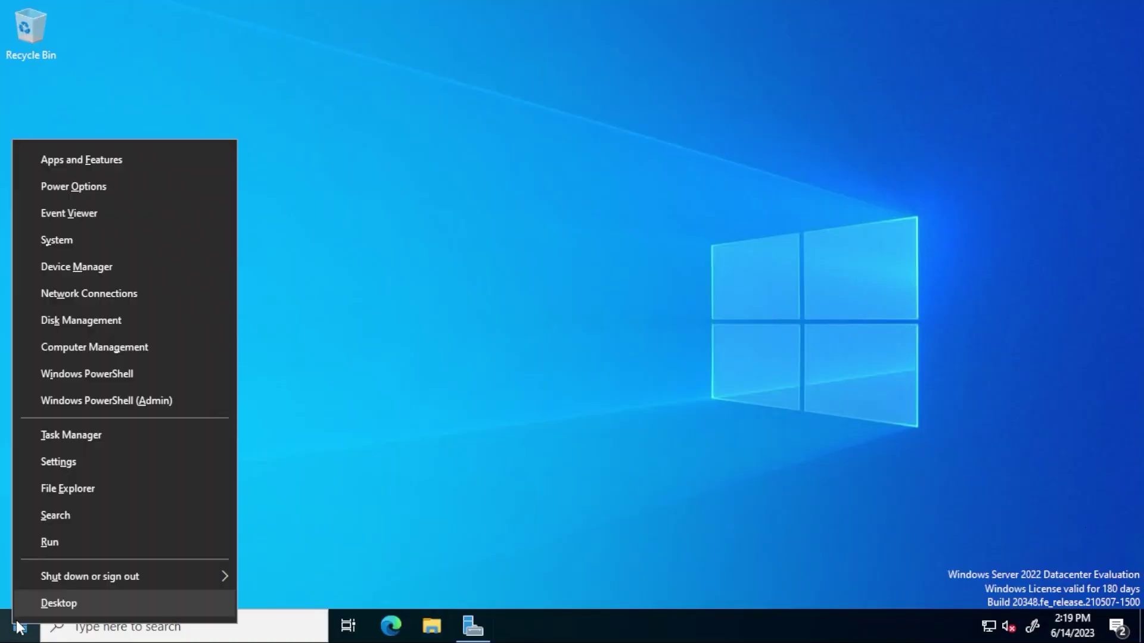
click(84, 244)
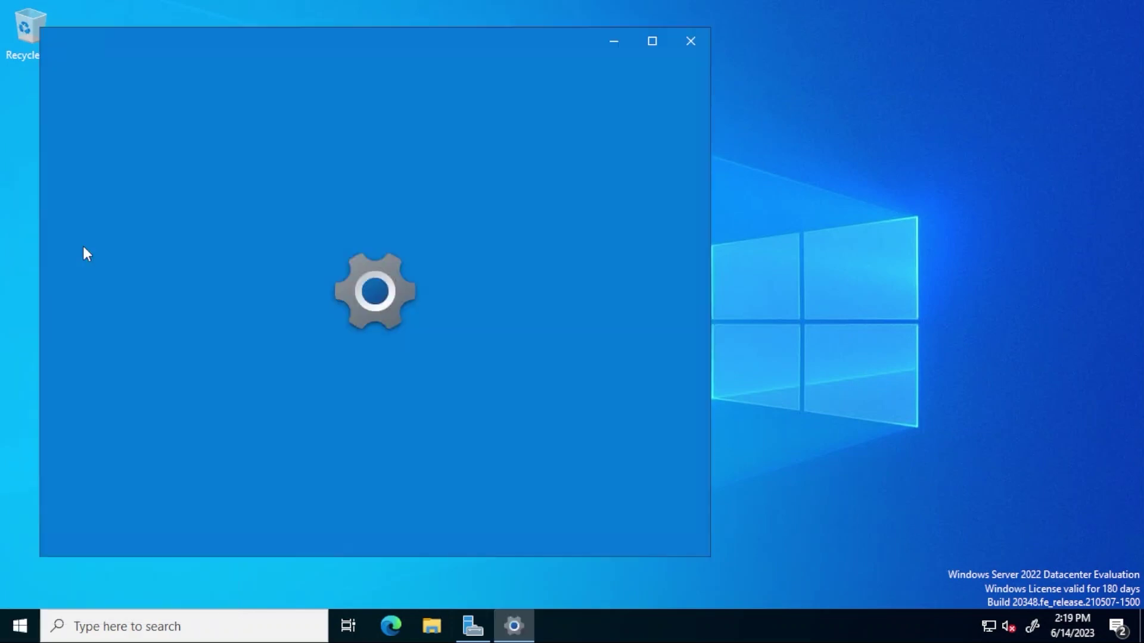
scroll(672, 307, down, 10)
click(382, 471)
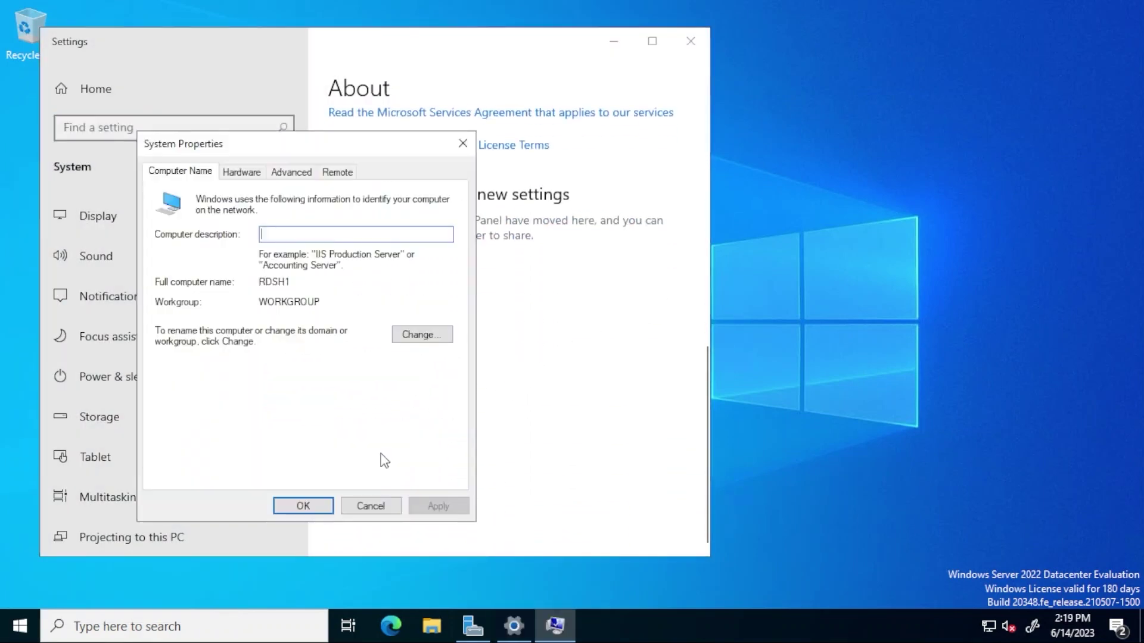
double_click(319, 302)
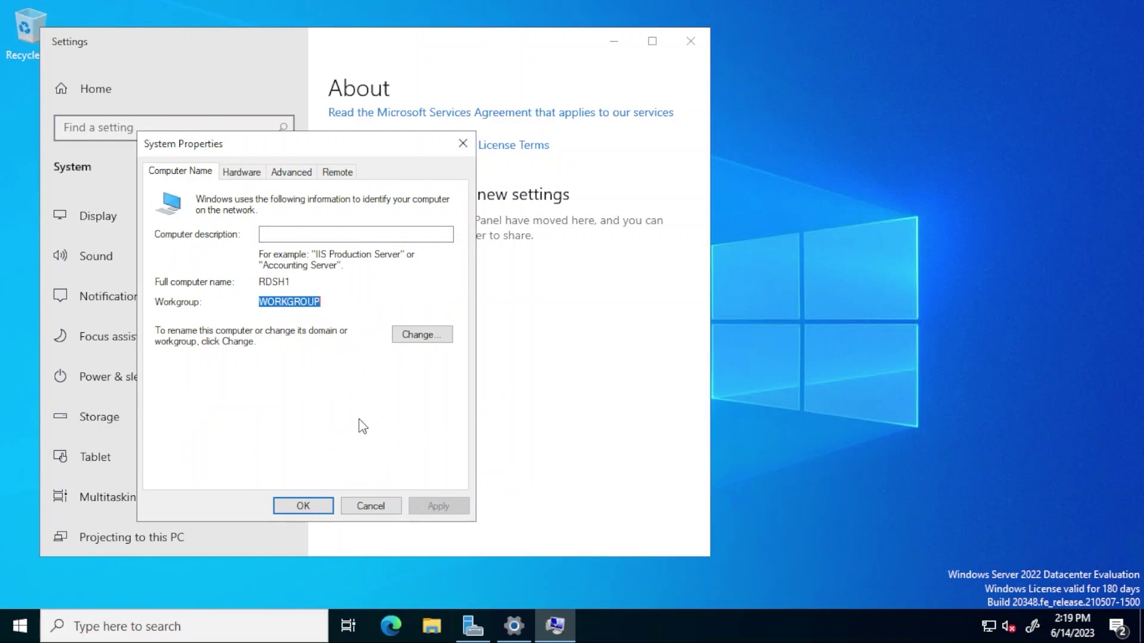
click(472, 626)
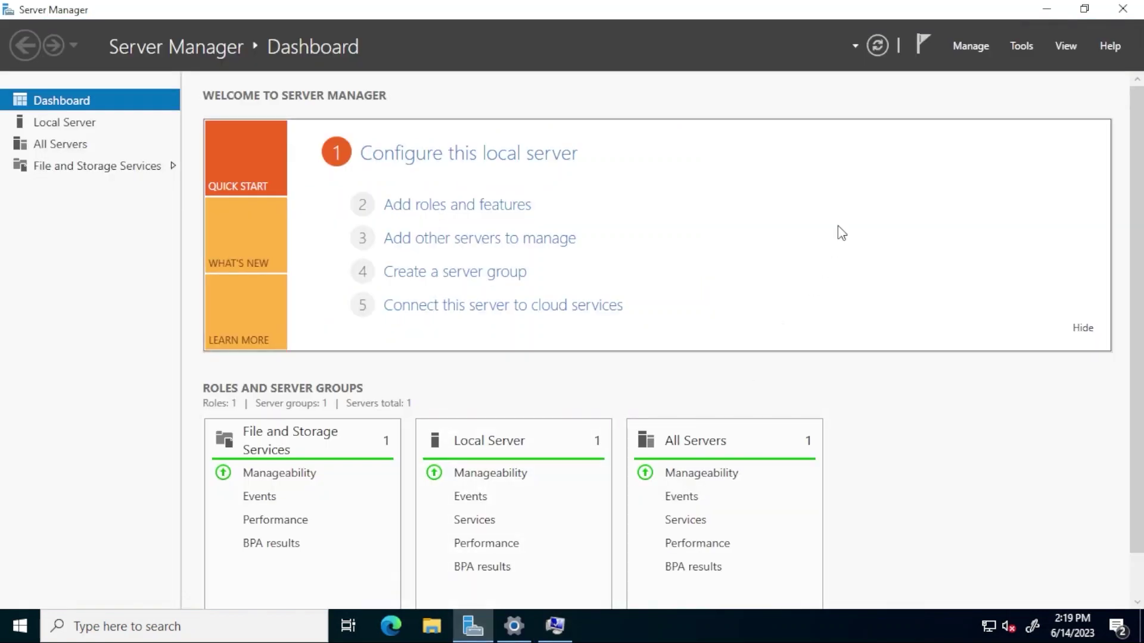
Step: Start the Add Roles and Features wizard with role-based installation targeting RDSH1
click(970, 47)
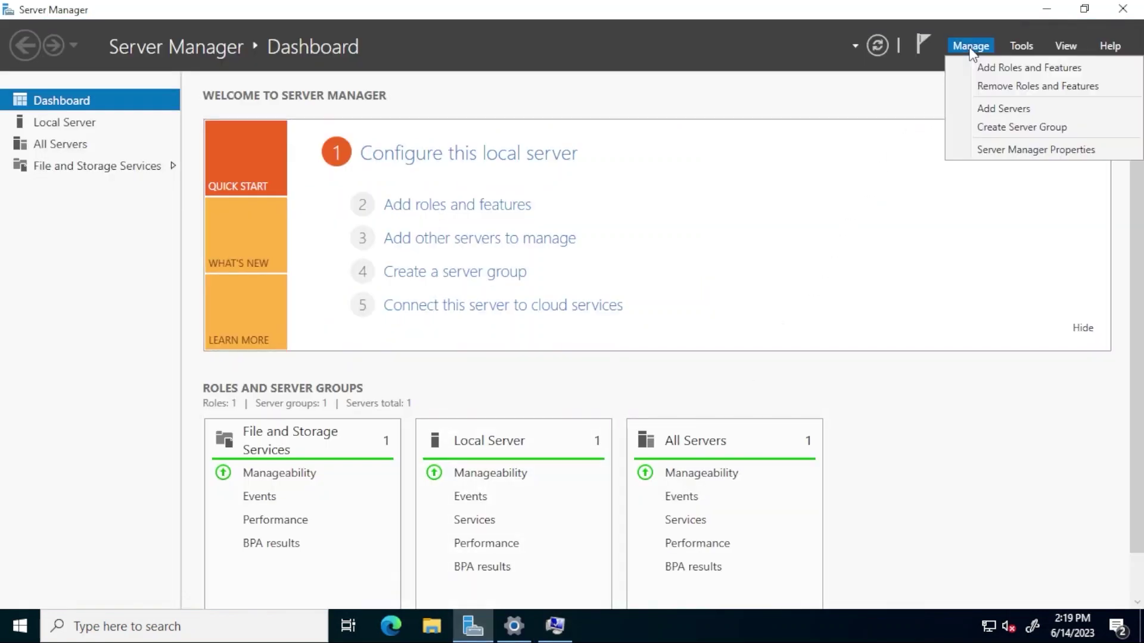
click(975, 67)
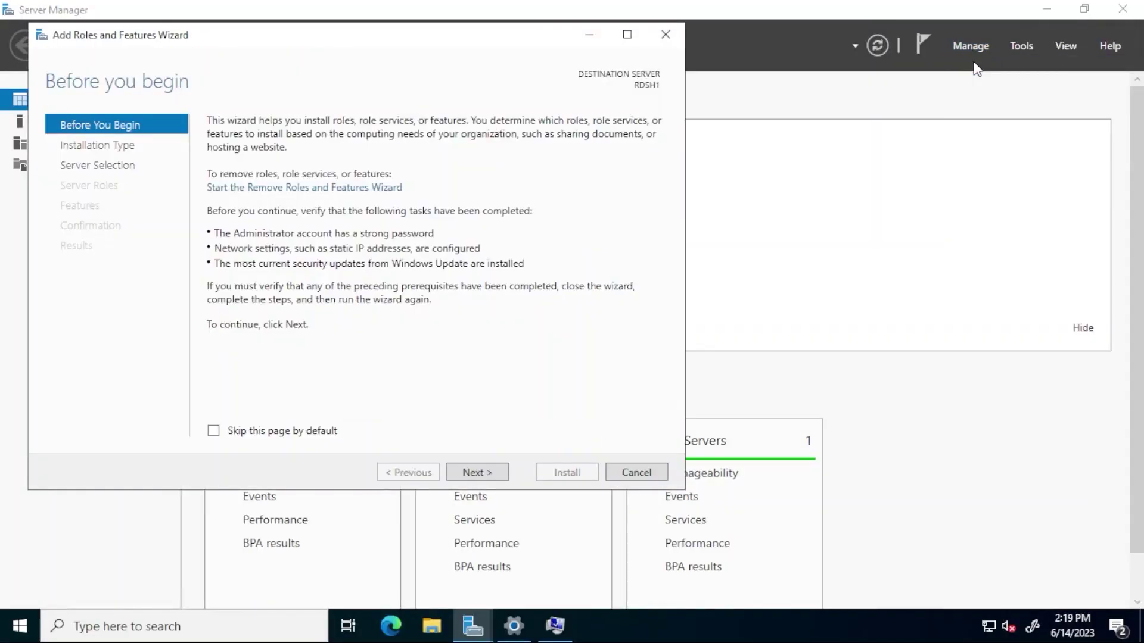
click(480, 473)
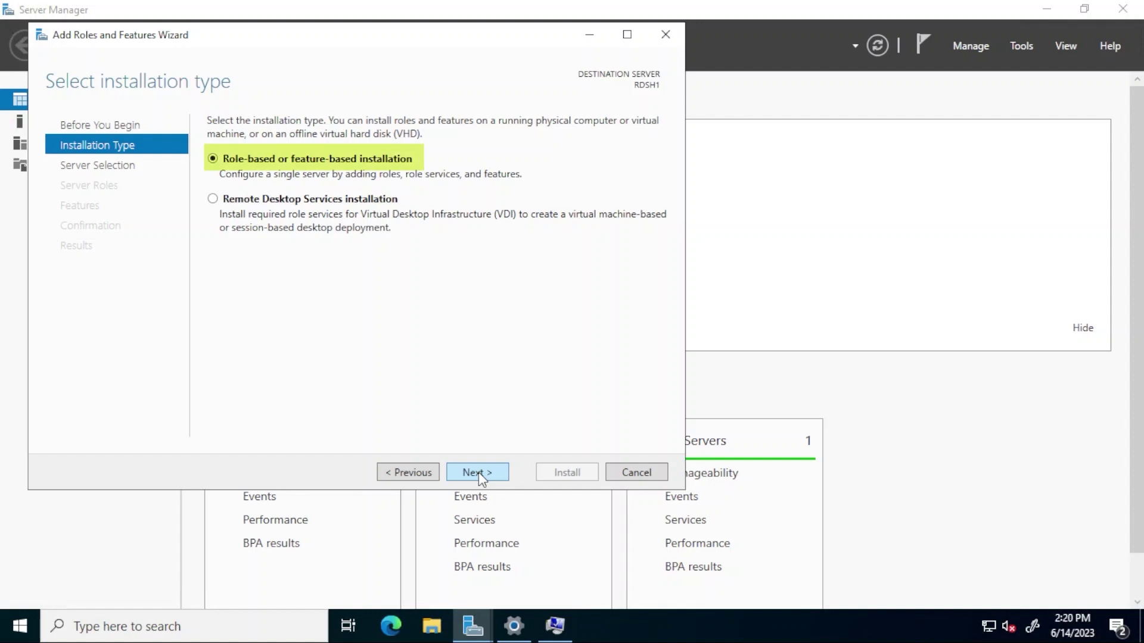
click(478, 472)
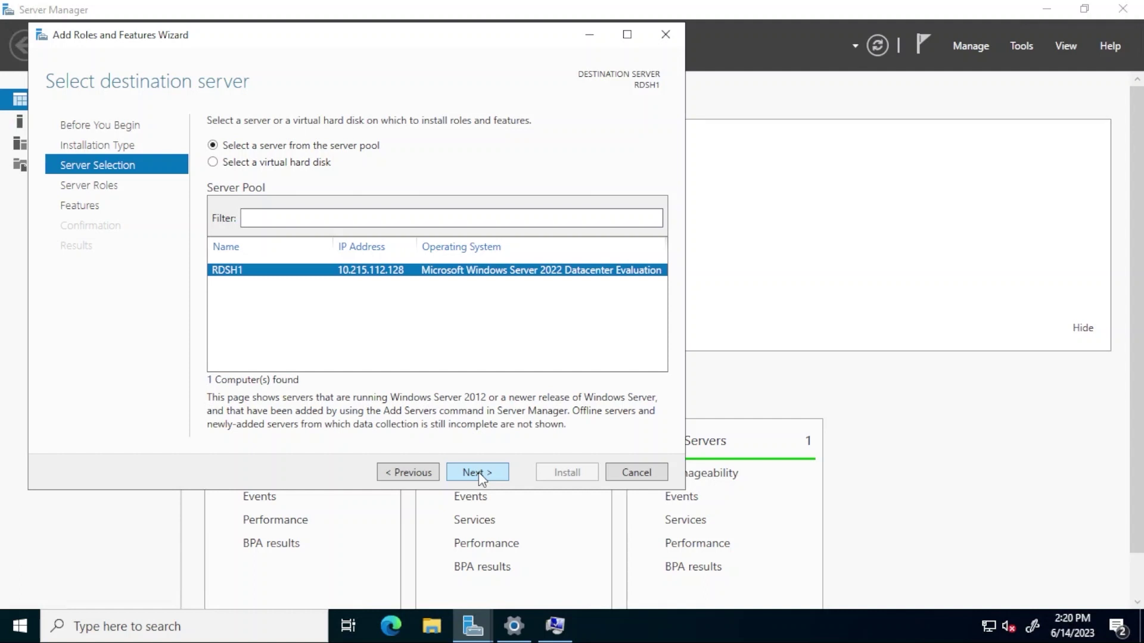
click(478, 472)
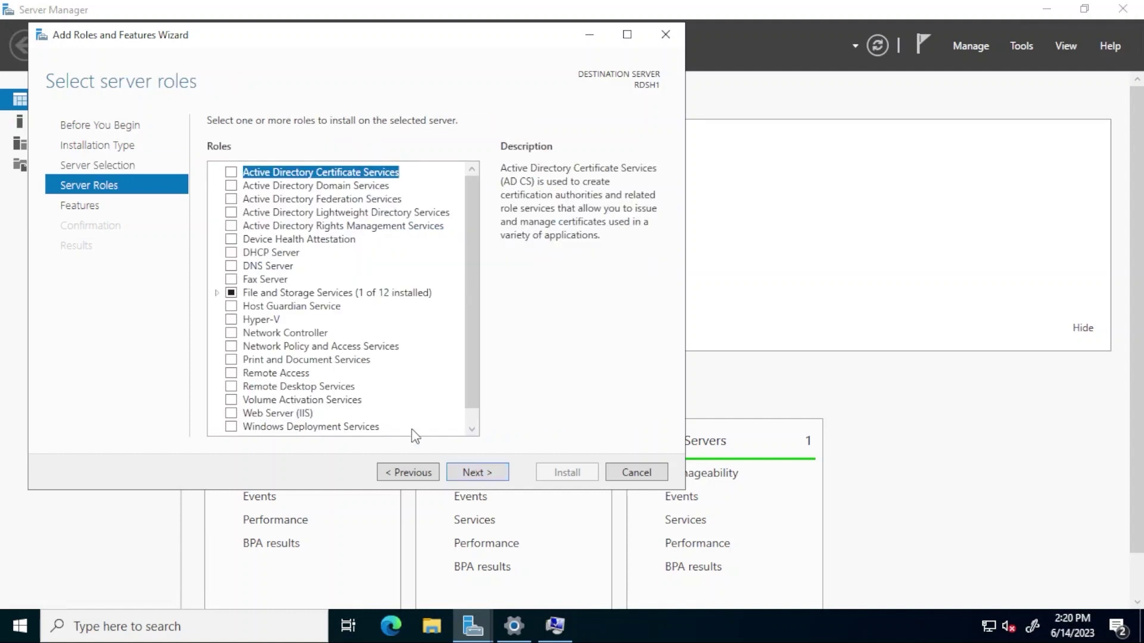
Step: Select the Remote Desktop Services role and advance, skipping features, to its role services
click(231, 387)
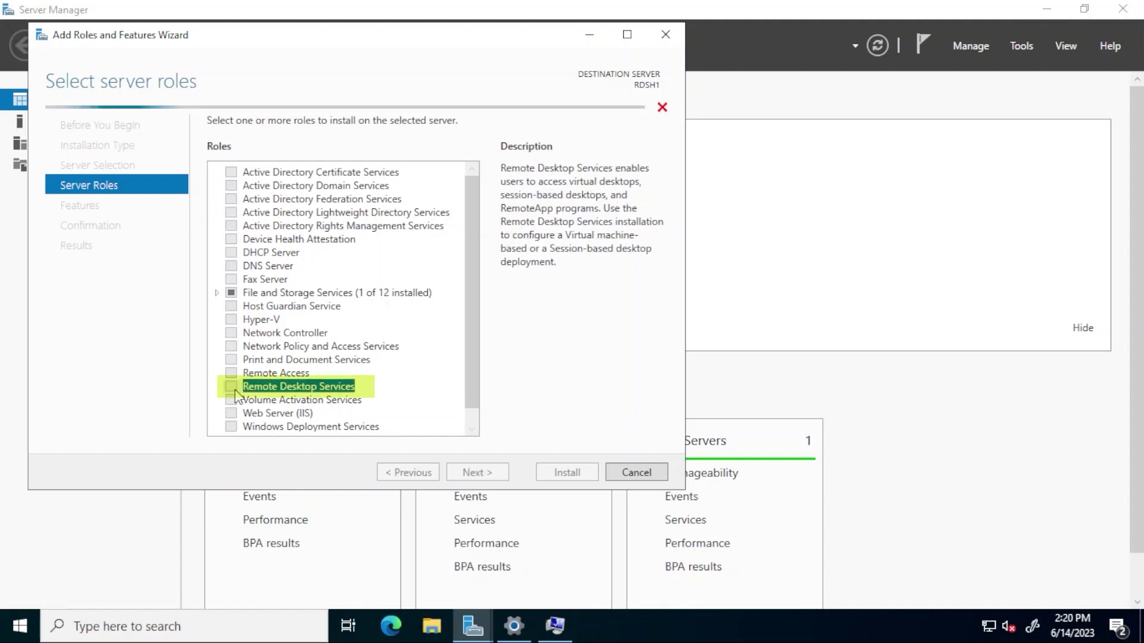
click(478, 472)
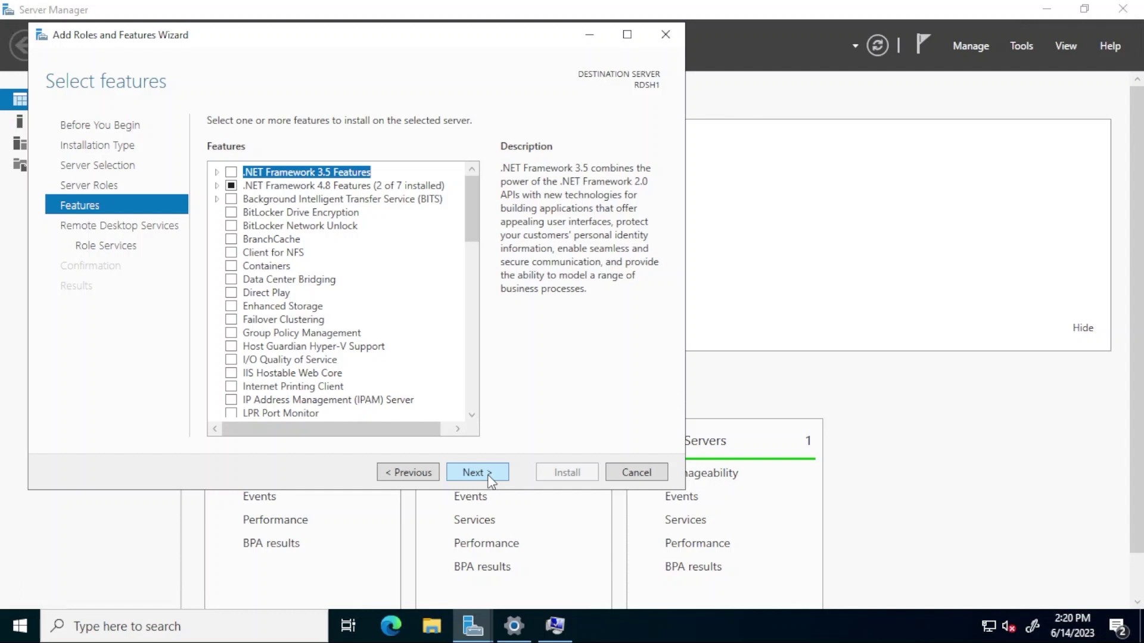
click(478, 471)
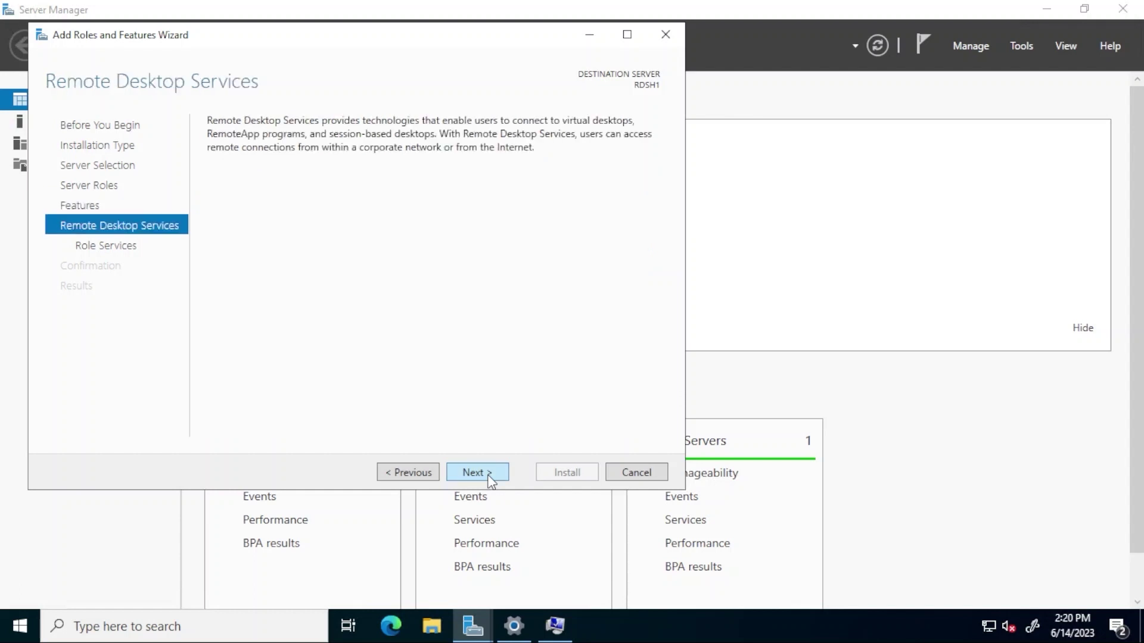
click(478, 472)
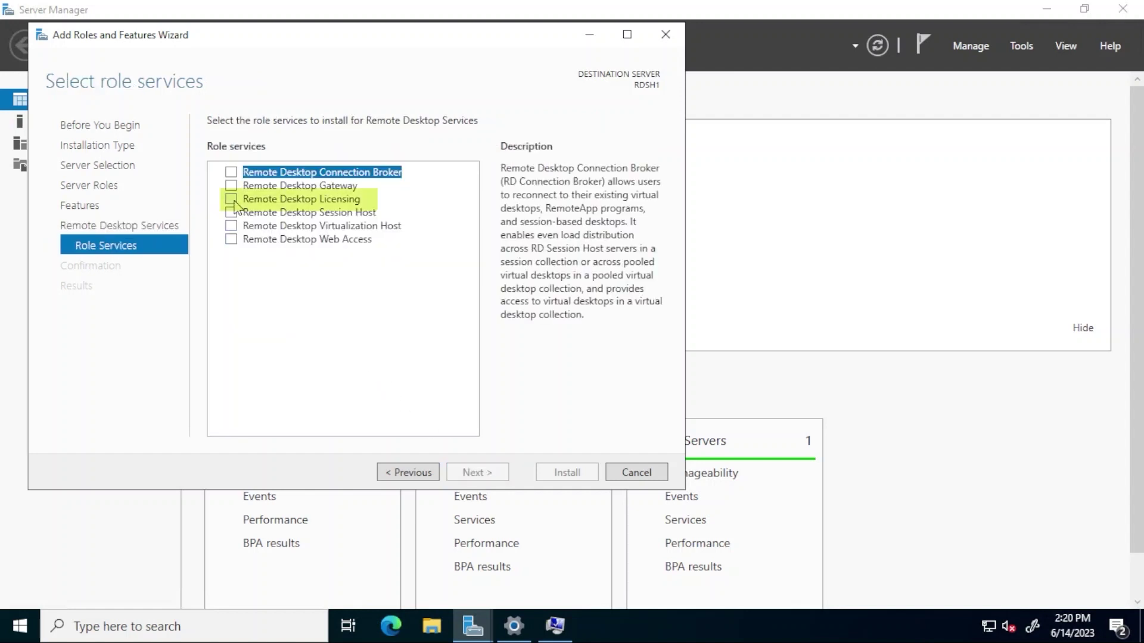
Step: Install the Remote Desktop Licensing and Remote Desktop Session Host role services with their required tools
click(231, 200)
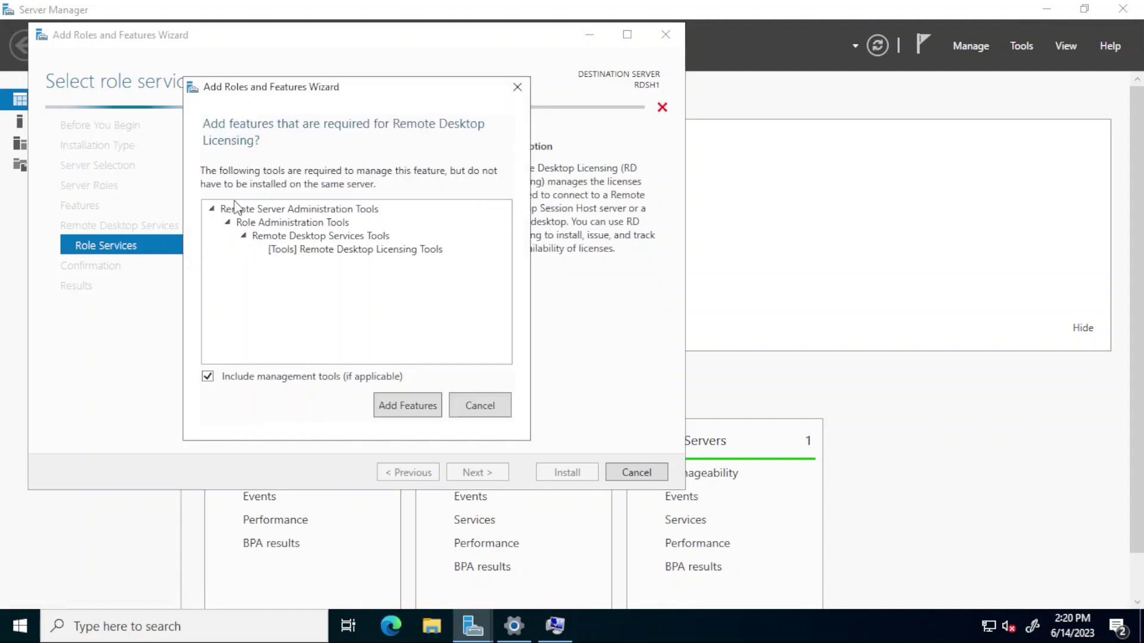
click(398, 407)
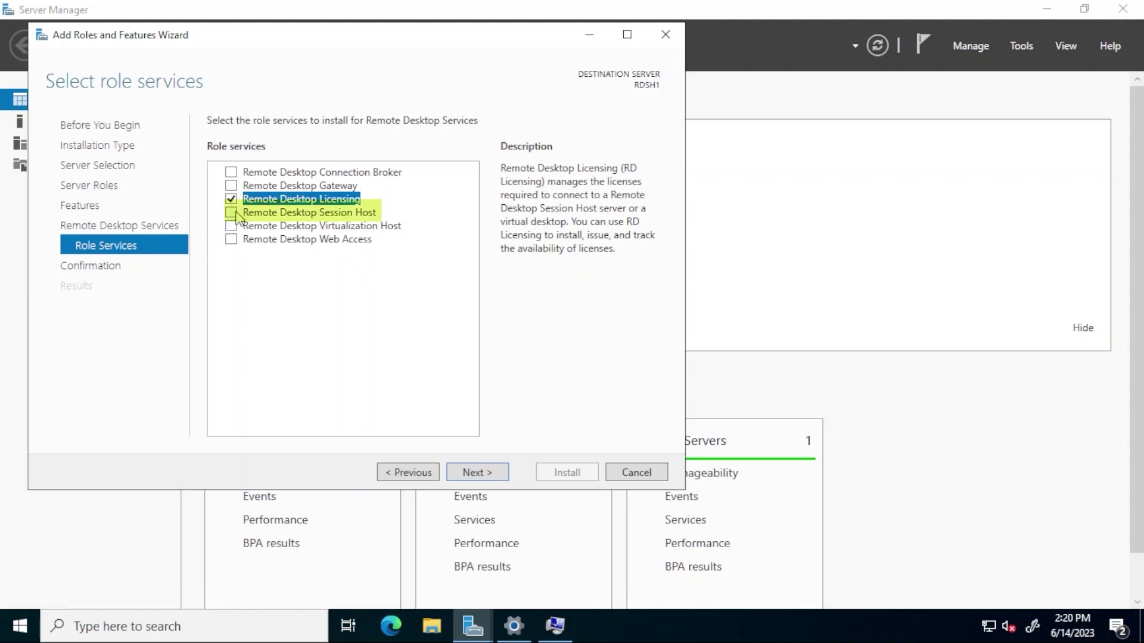
click(231, 213)
click(402, 406)
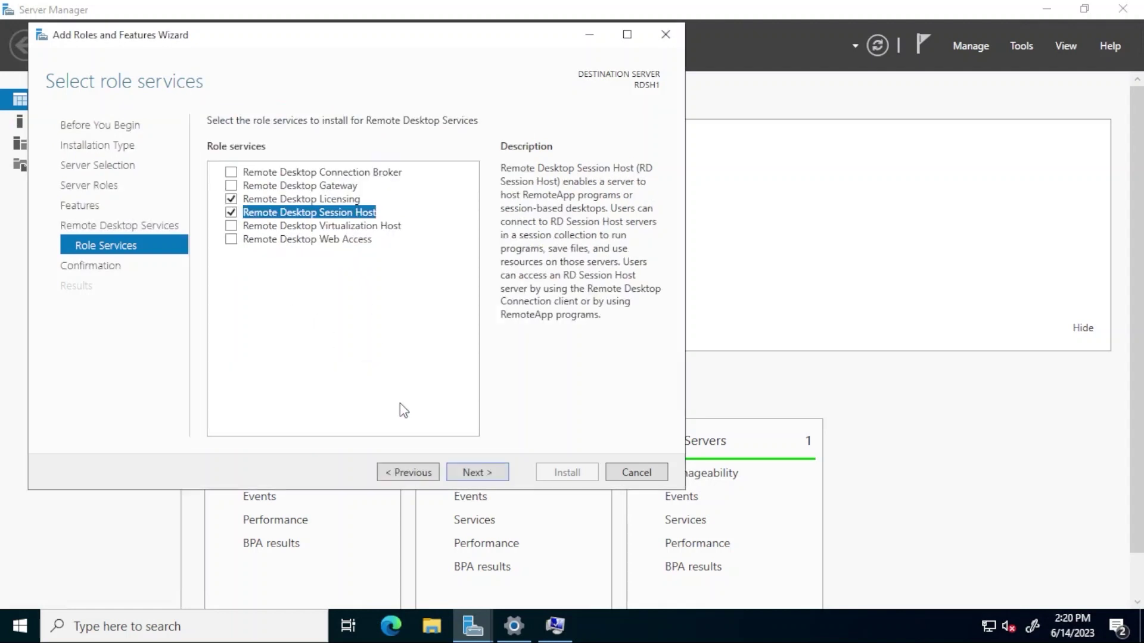
click(473, 476)
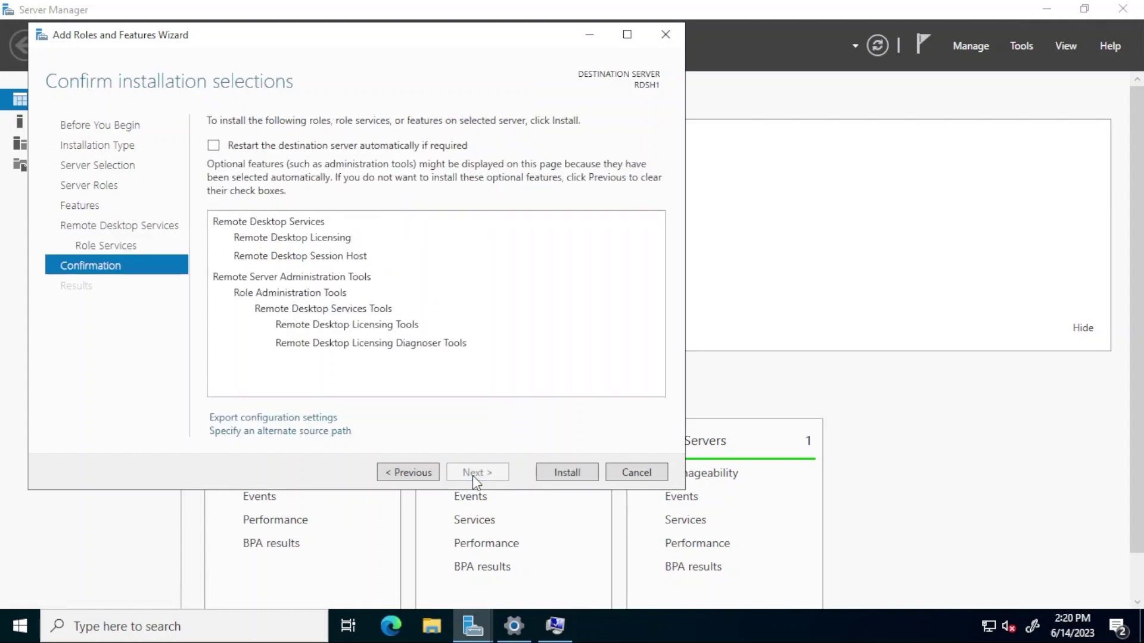
click(551, 475)
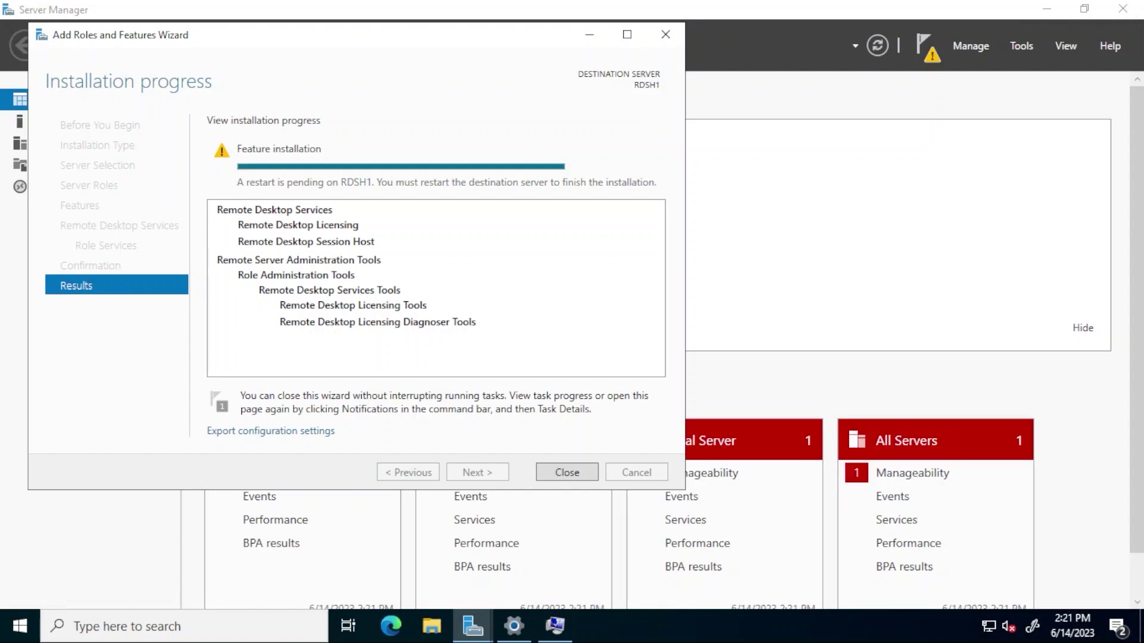
Step: Close the finished wizard and Server Manager, then restart the server to complete installation
click(566, 472)
click(1122, 9)
right_click(20, 626)
mouse_move(120, 573)
click(276, 567)
click(284, 589)
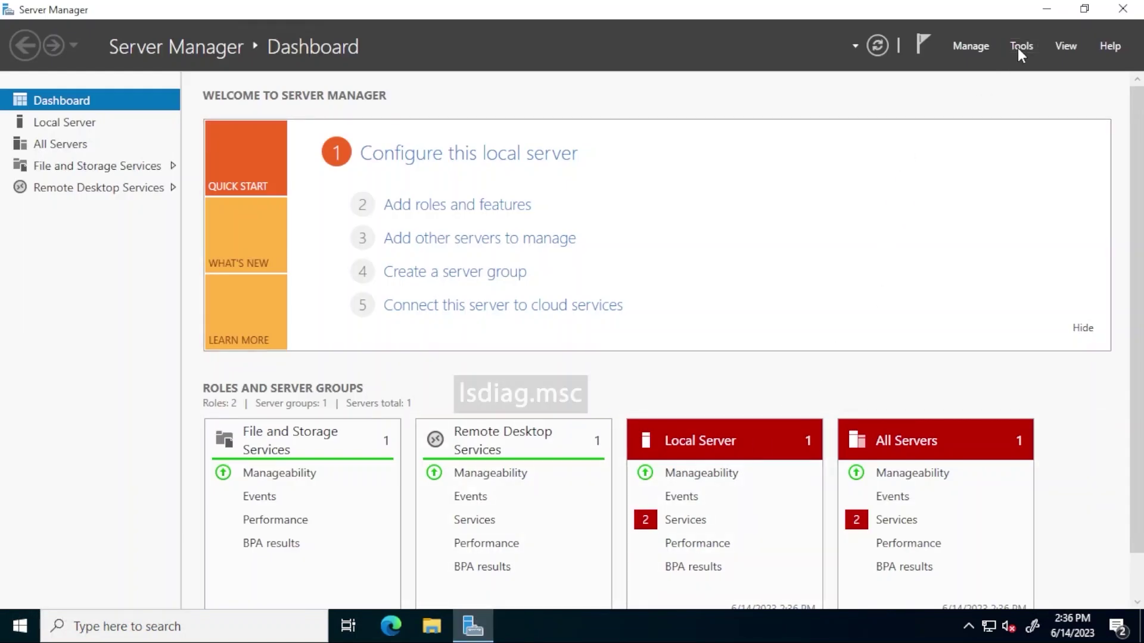
Step: Run RD Licensing Diagnoser and review its licensing mode and license server warnings for RDSH1
click(1021, 46)
mouse_move(1094, 308)
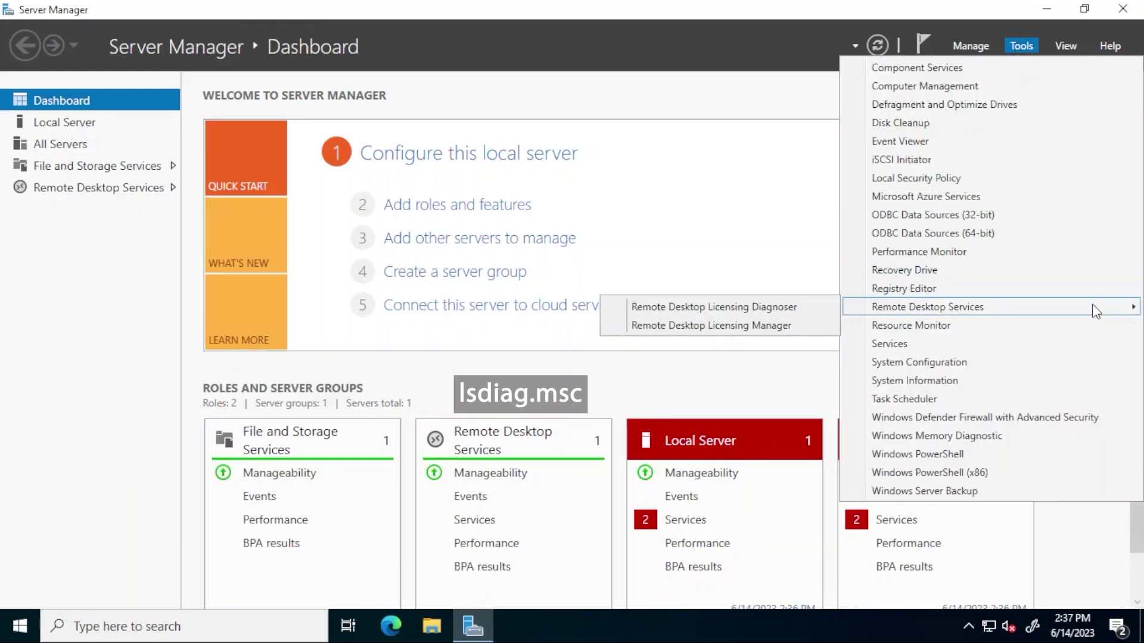
click(734, 308)
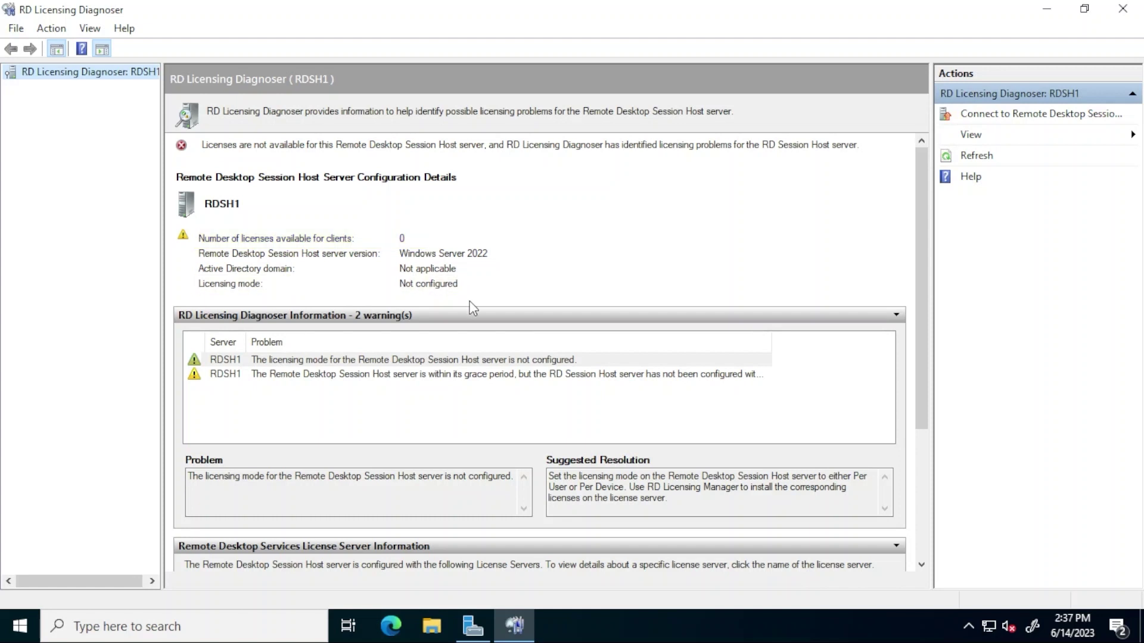
click(478, 361)
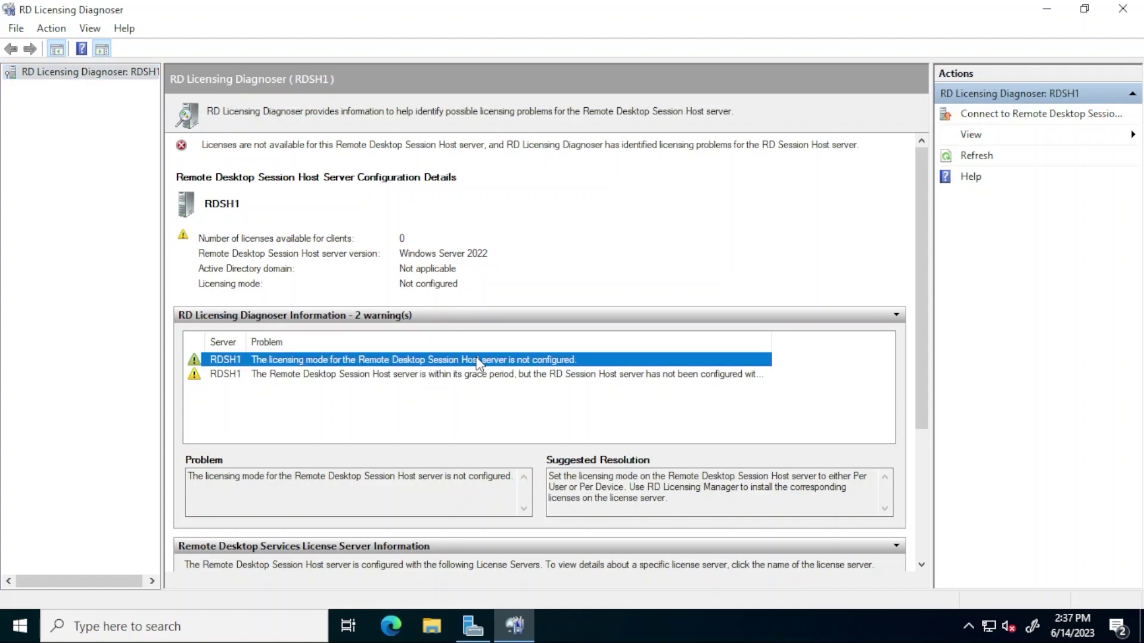
click(482, 376)
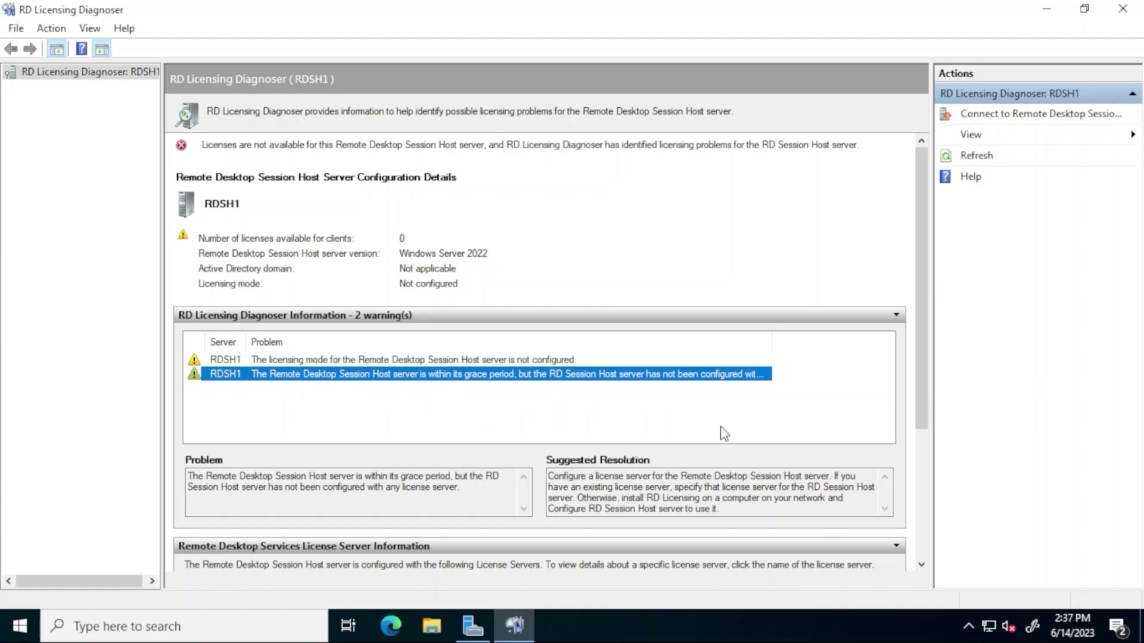
drag(921, 410, 903, 545)
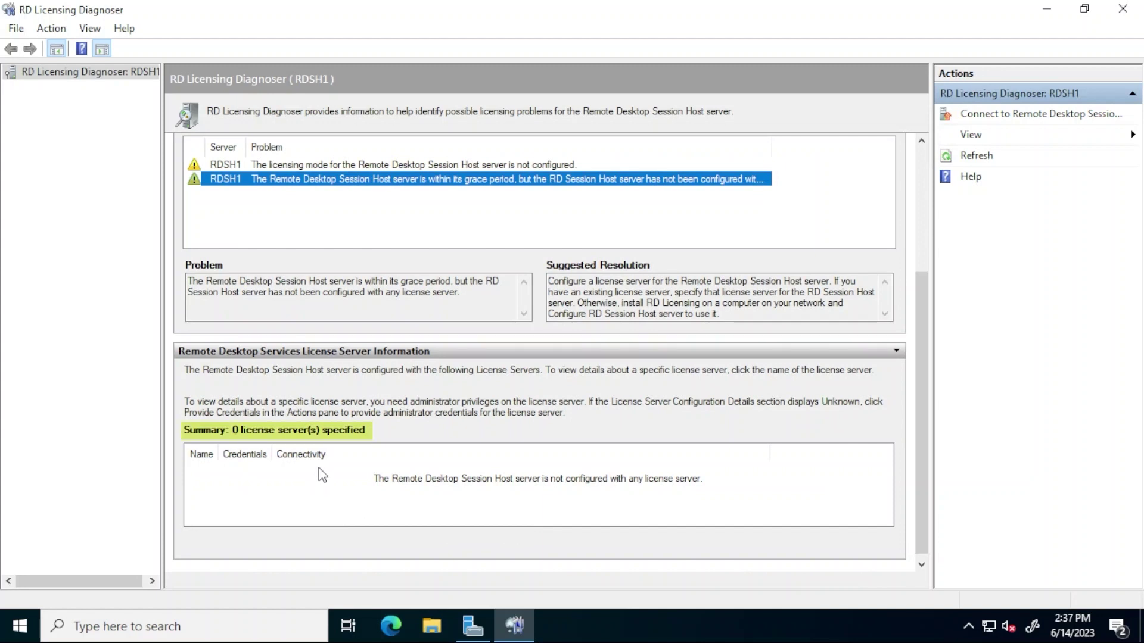
Step: Launch Remote Desktop Licensing Manager from Server Manager's Remote Desktop Services tools
click(467, 626)
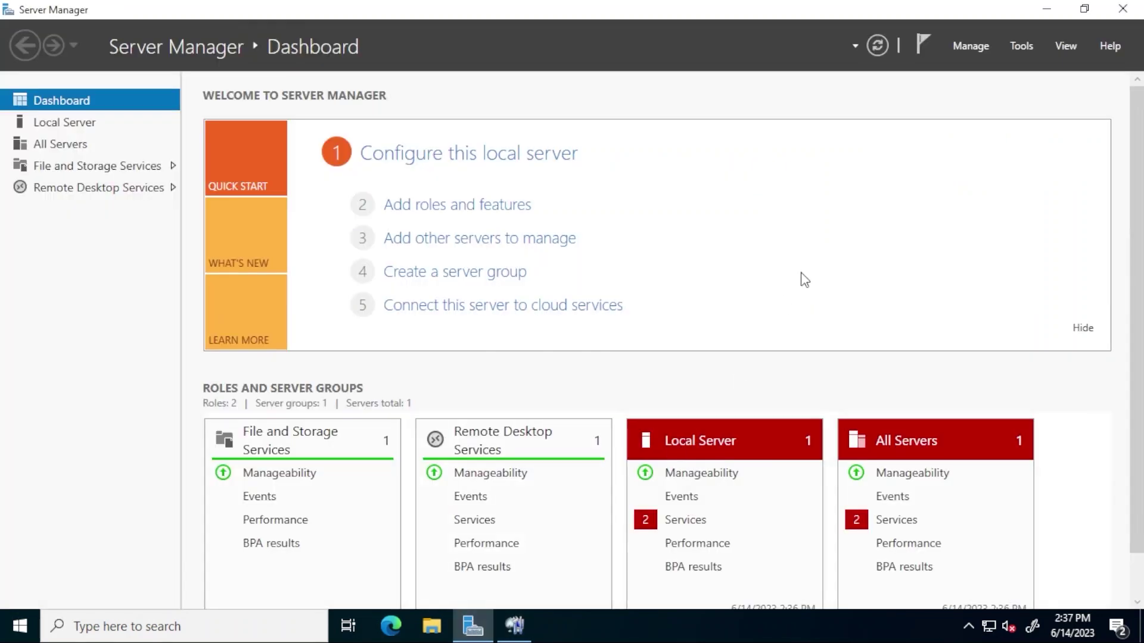
click(1022, 53)
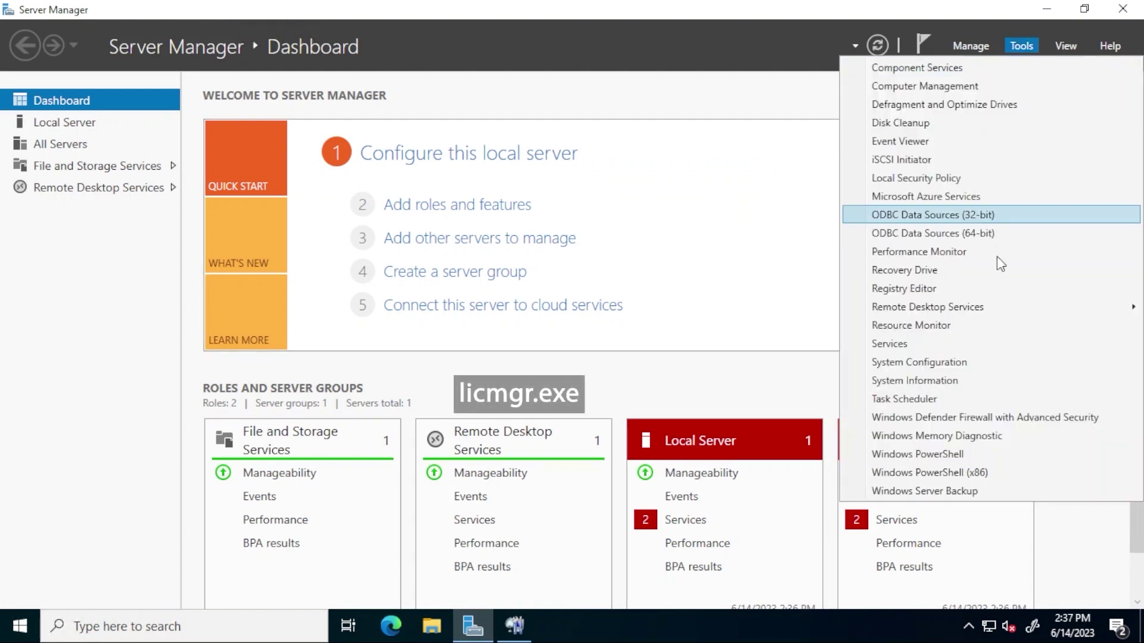
mouse_move(955, 316)
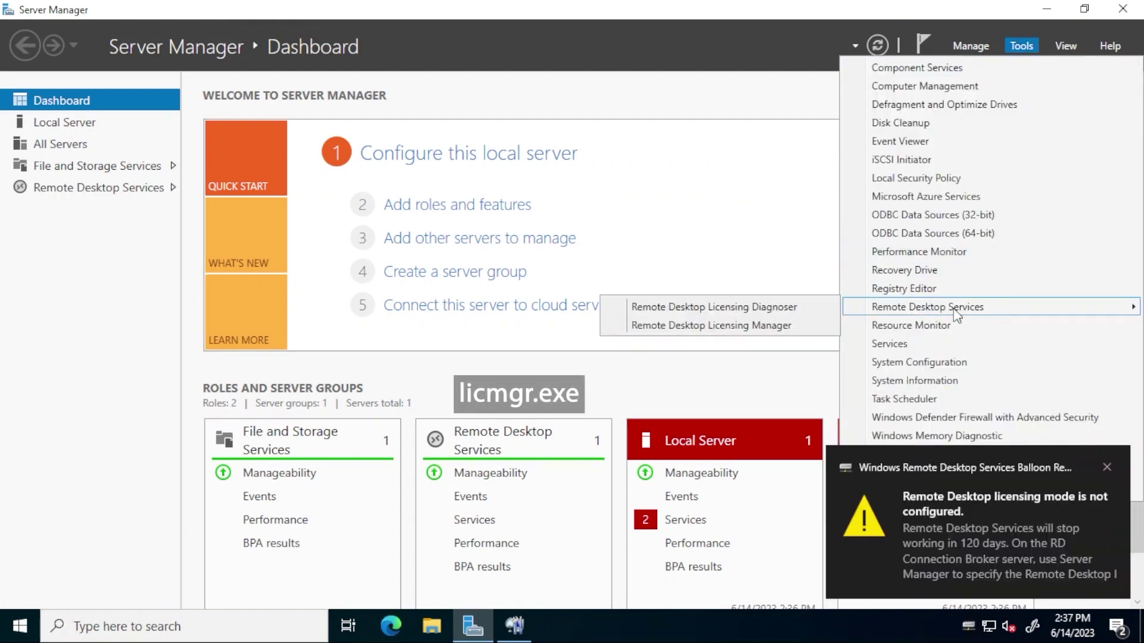
click(766, 337)
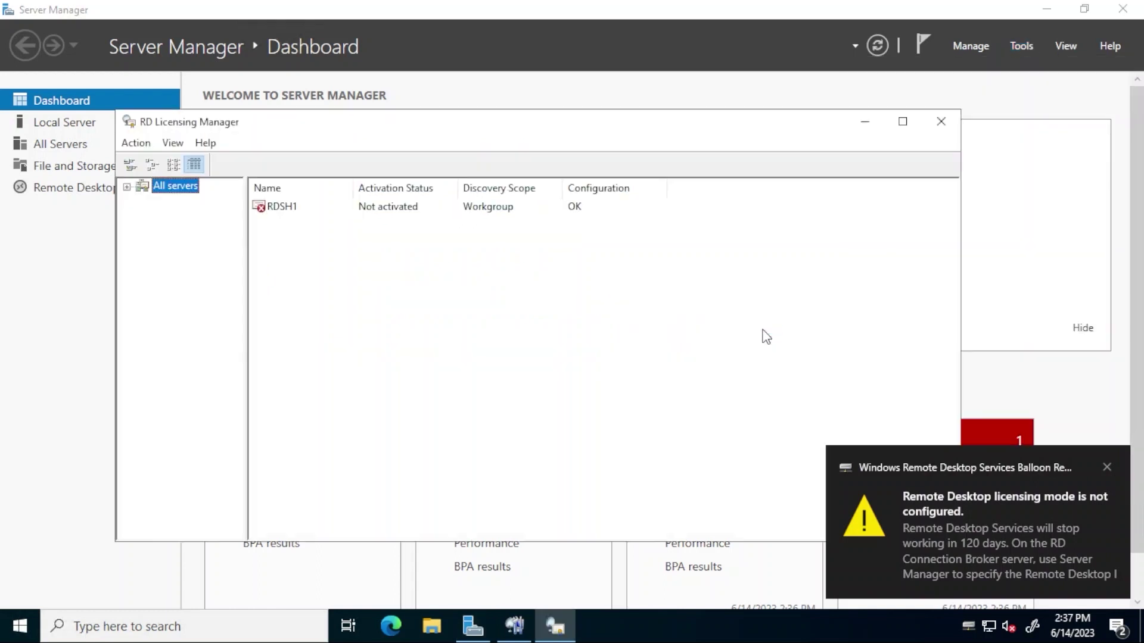
Step: Inspect RDSH1's keypacks and its properties, confirming the license server is not activated
click(128, 187)
click(184, 202)
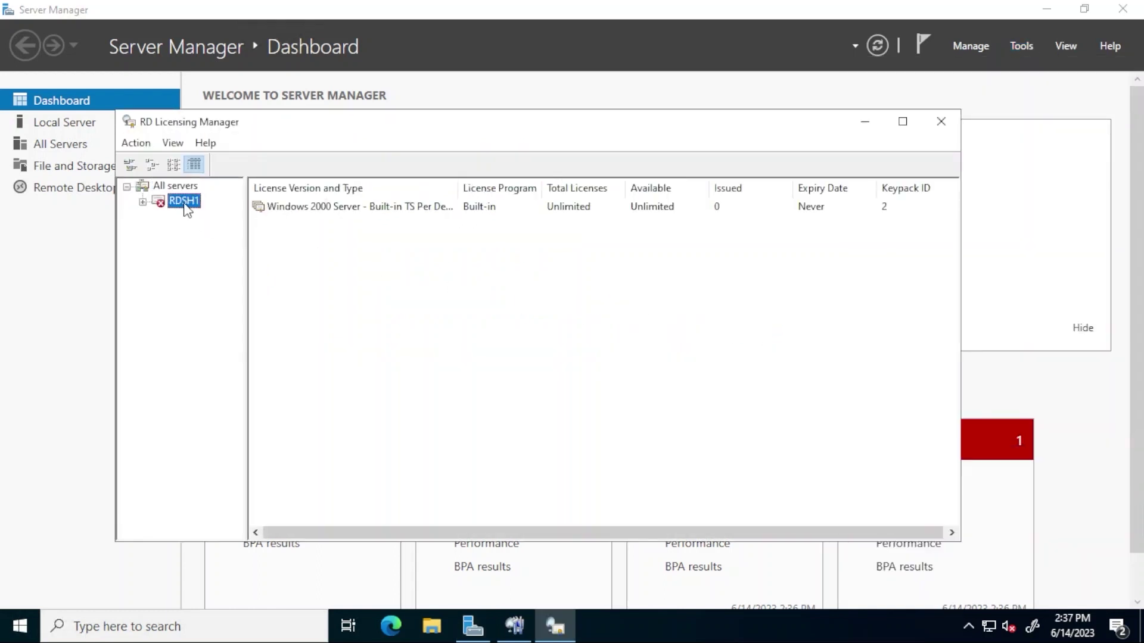
right_click(186, 204)
click(249, 392)
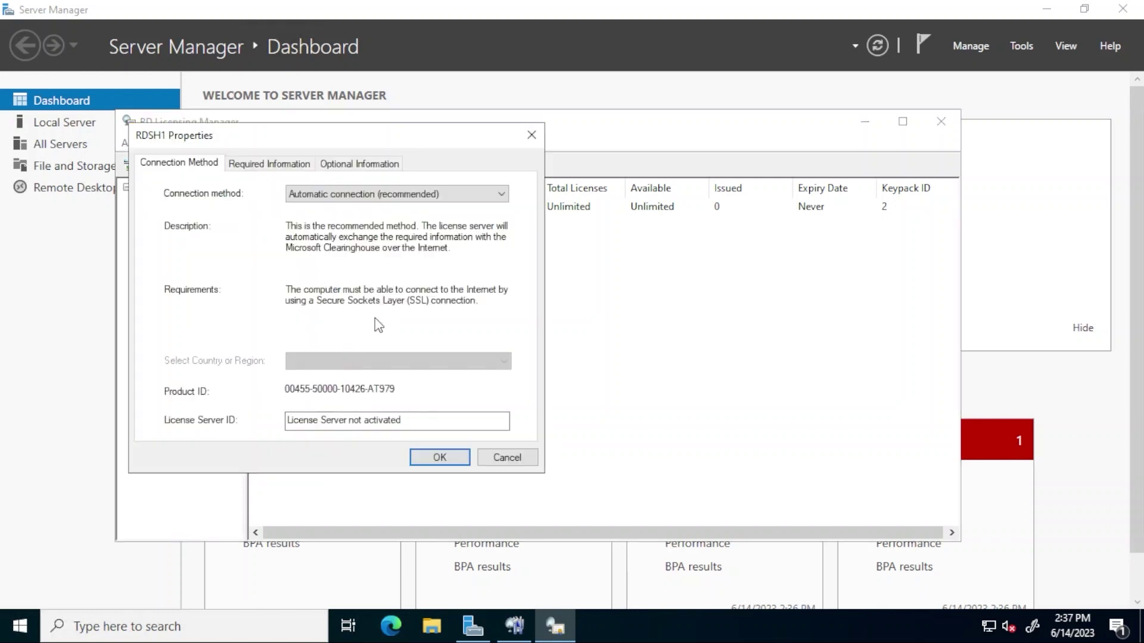
drag(387, 420, 230, 420)
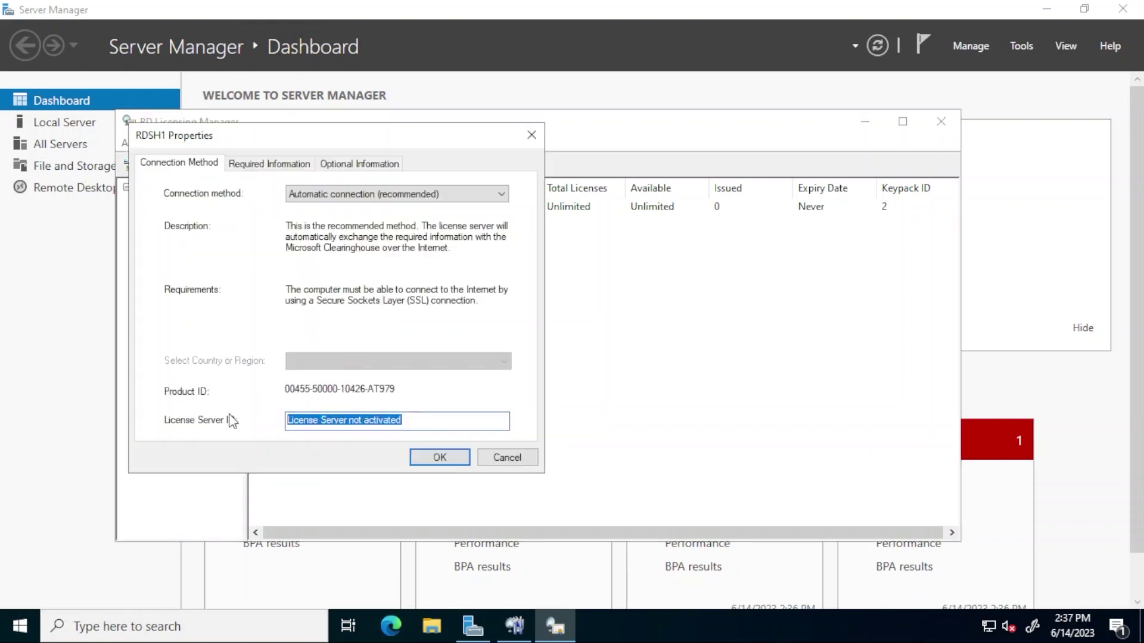
click(517, 458)
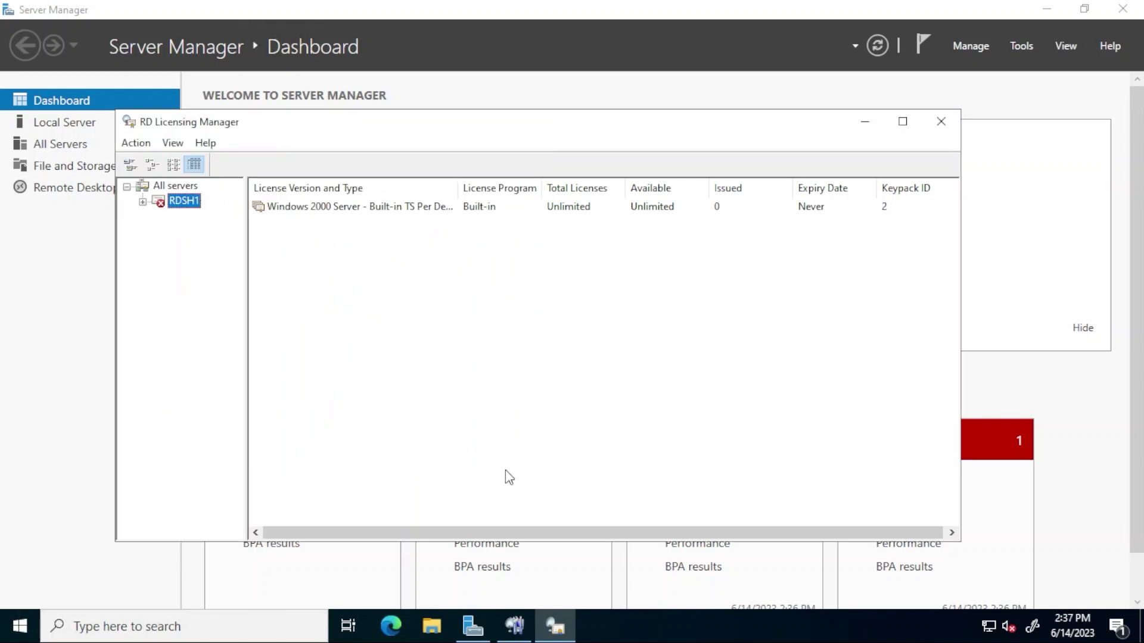
Step: Launch the Local Group Policy Editor with gpedit.msc
right_click(20, 626)
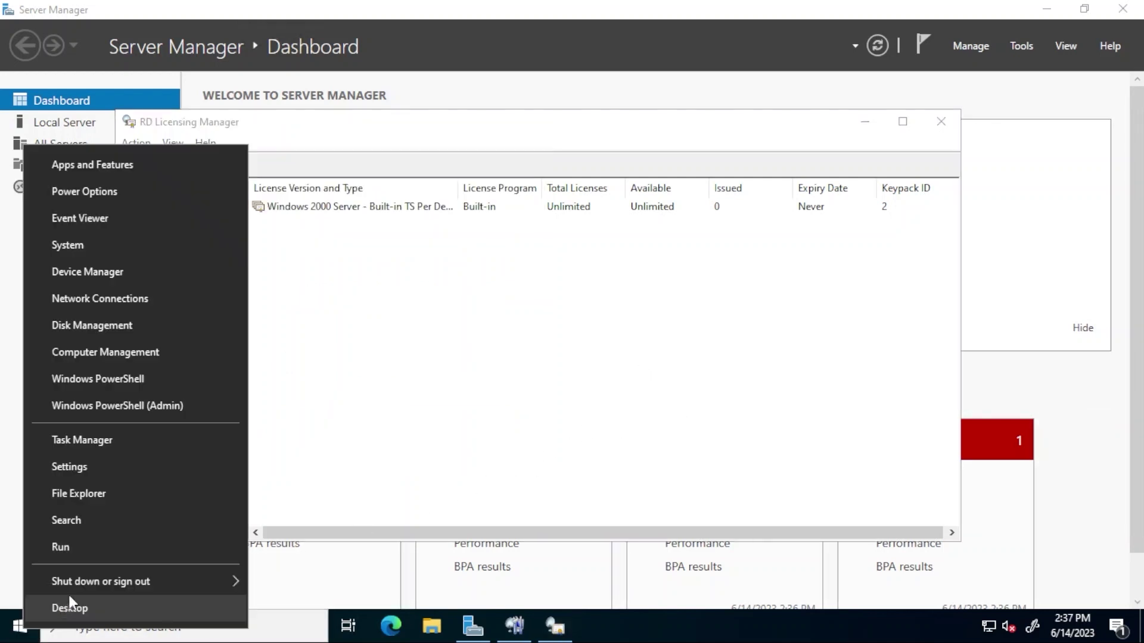
click(91, 547)
text(gpedit.msc)
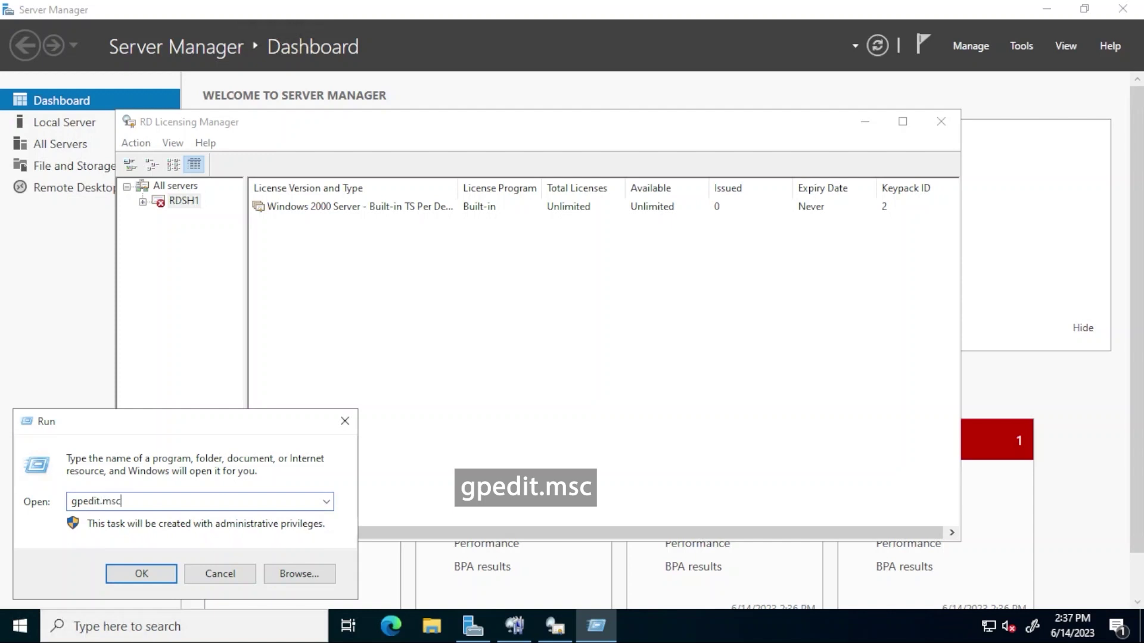
key(Return)
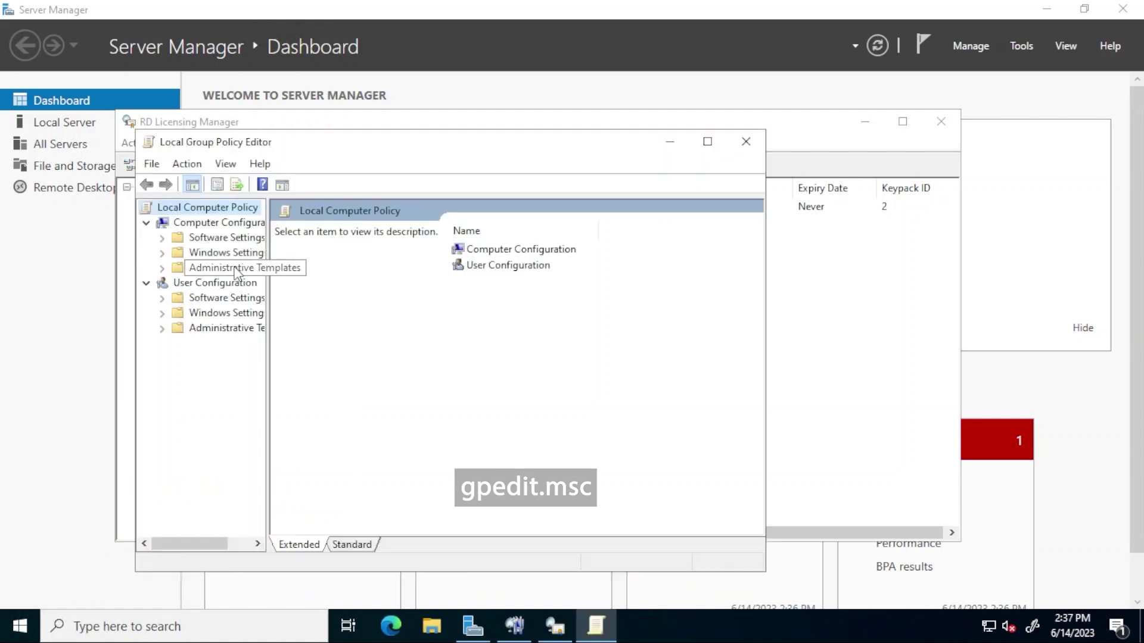
Step: Navigate to Windows Components > Remote Desktop Services > RD Session Host > Licensing policies
double_click(238, 273)
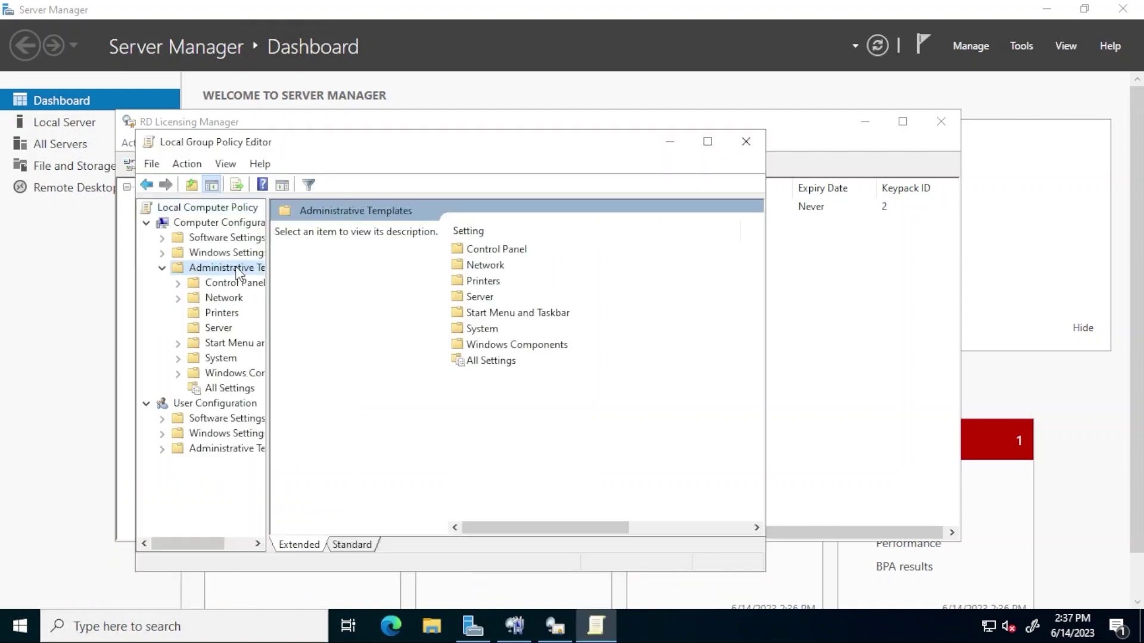
double_click(231, 382)
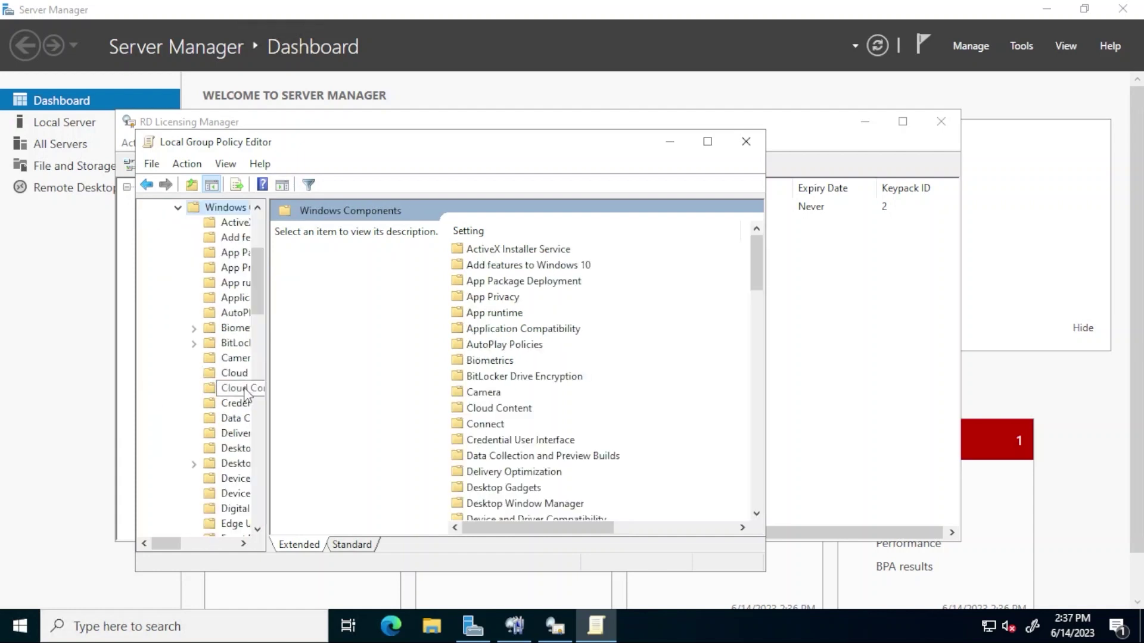
click(499, 427)
key(r)
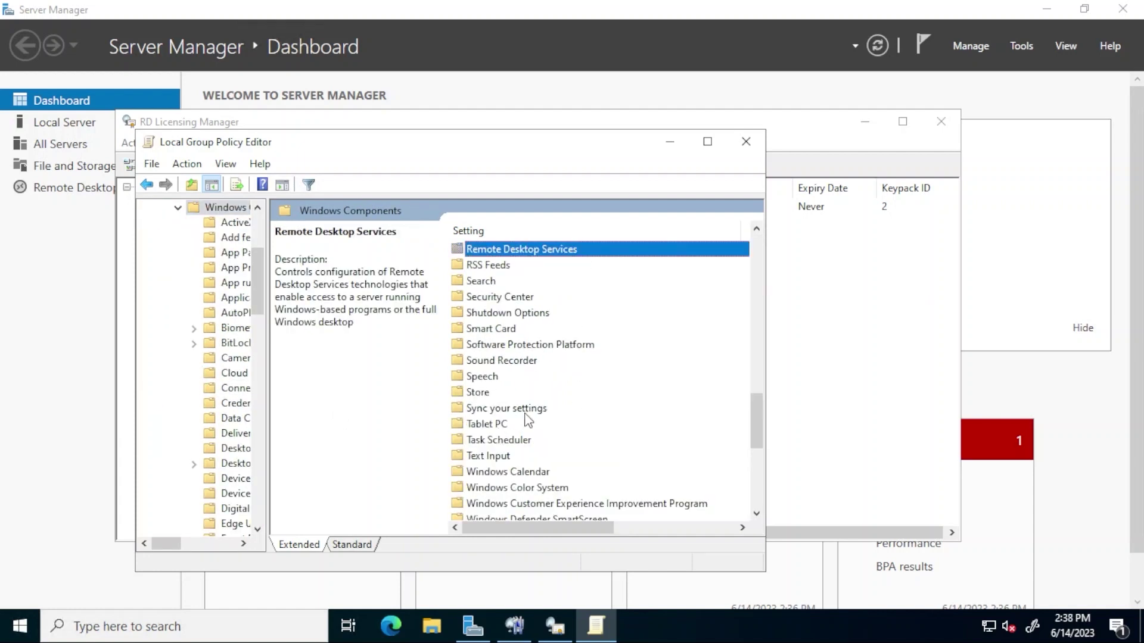
double_click(584, 253)
double_click(549, 289)
double_click(500, 300)
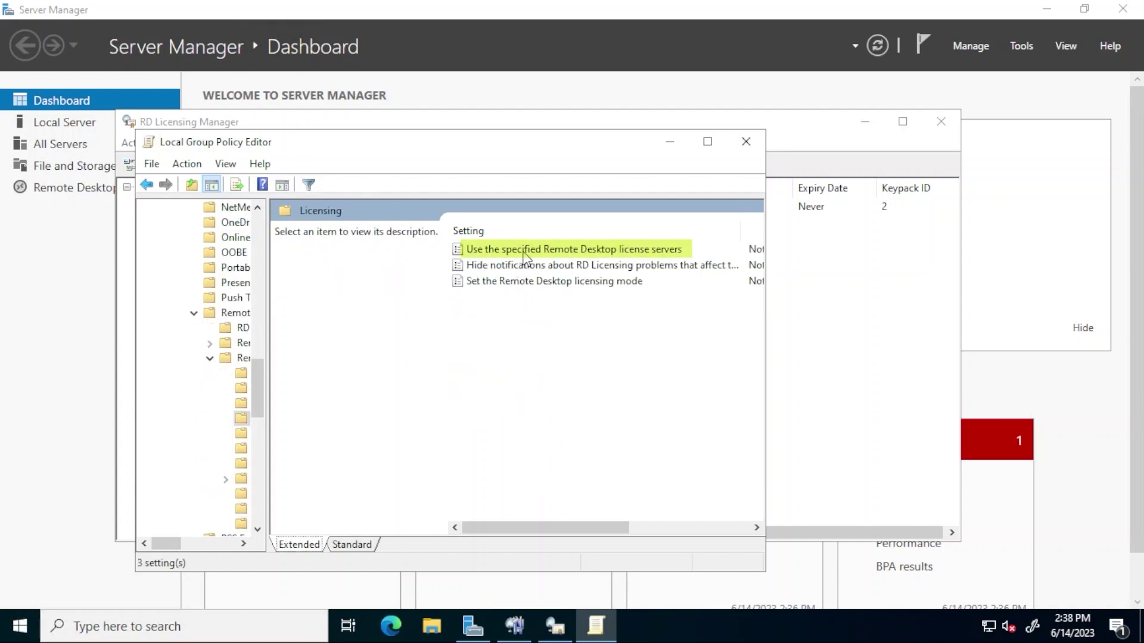
click(630, 252)
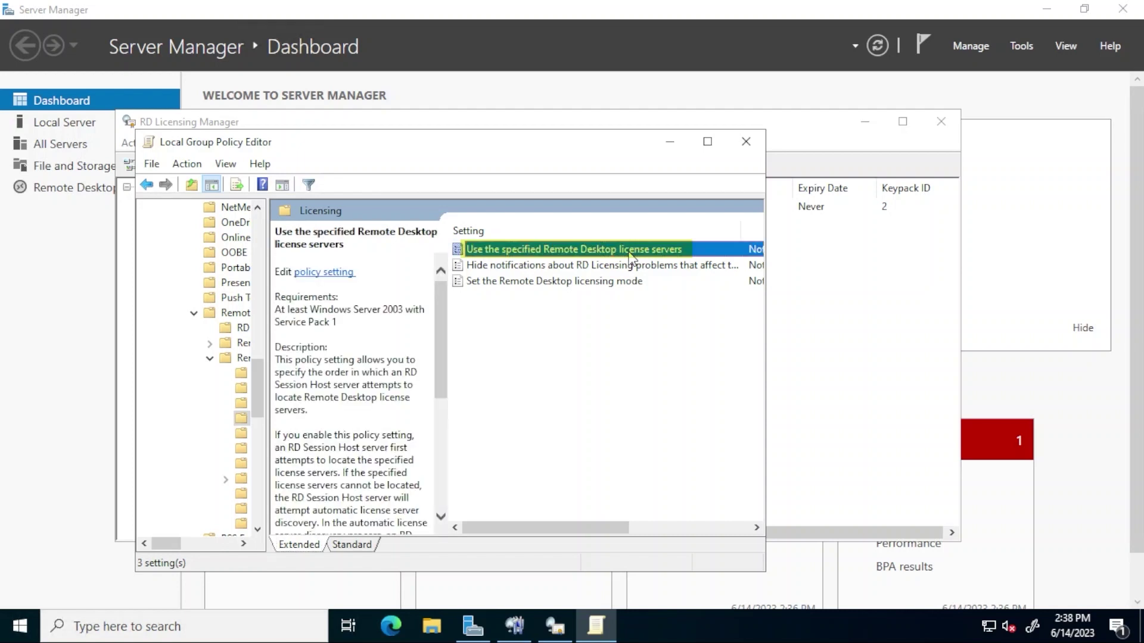
Step: Enable the 'Use the specified Remote Desktop license servers' policy with RDSH1 as the license server
double_click(630, 253)
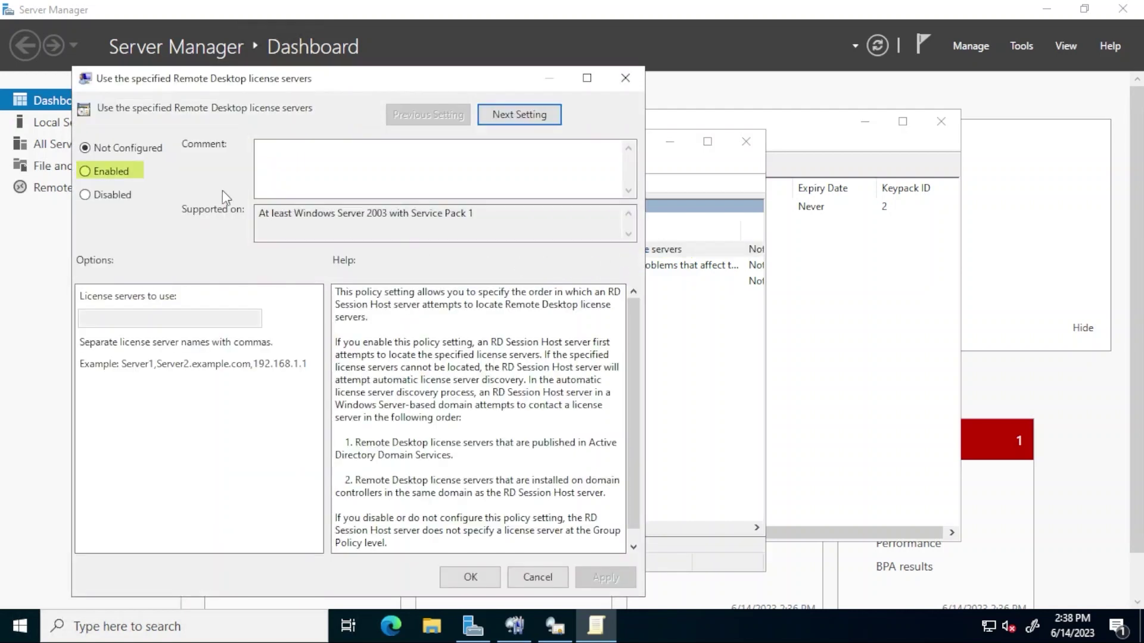
click(111, 172)
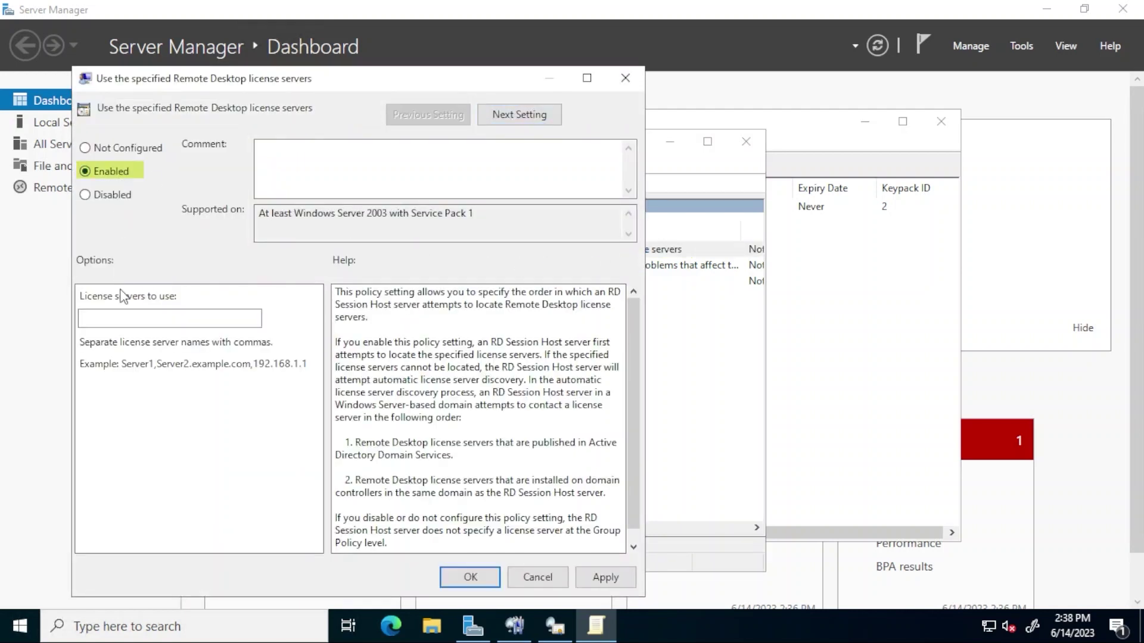
click(125, 316)
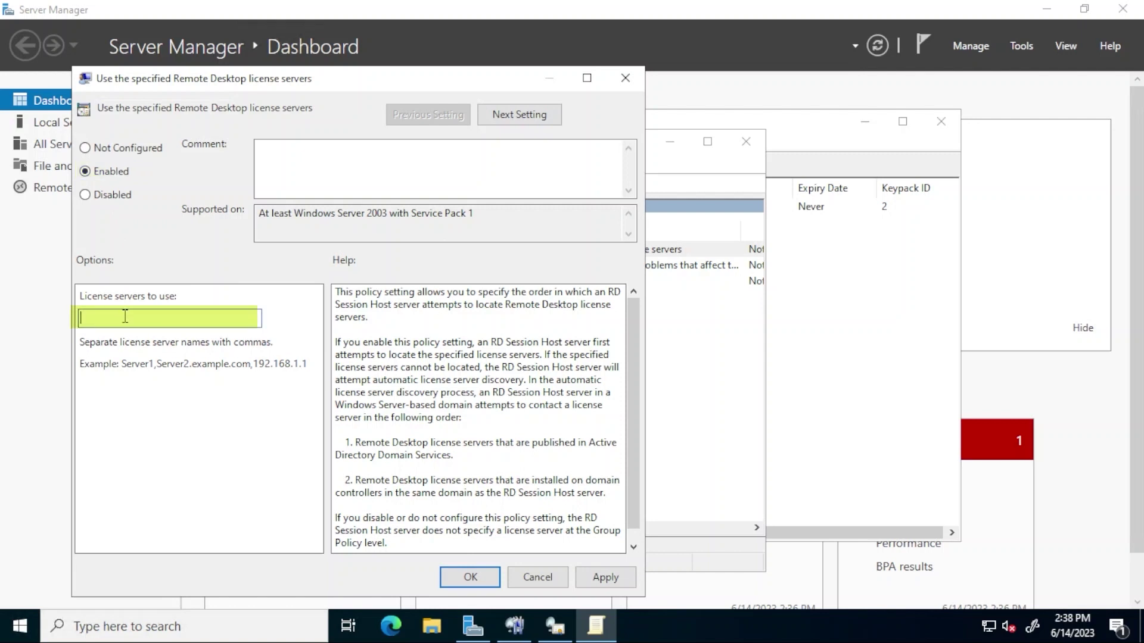
text(RDSH1)
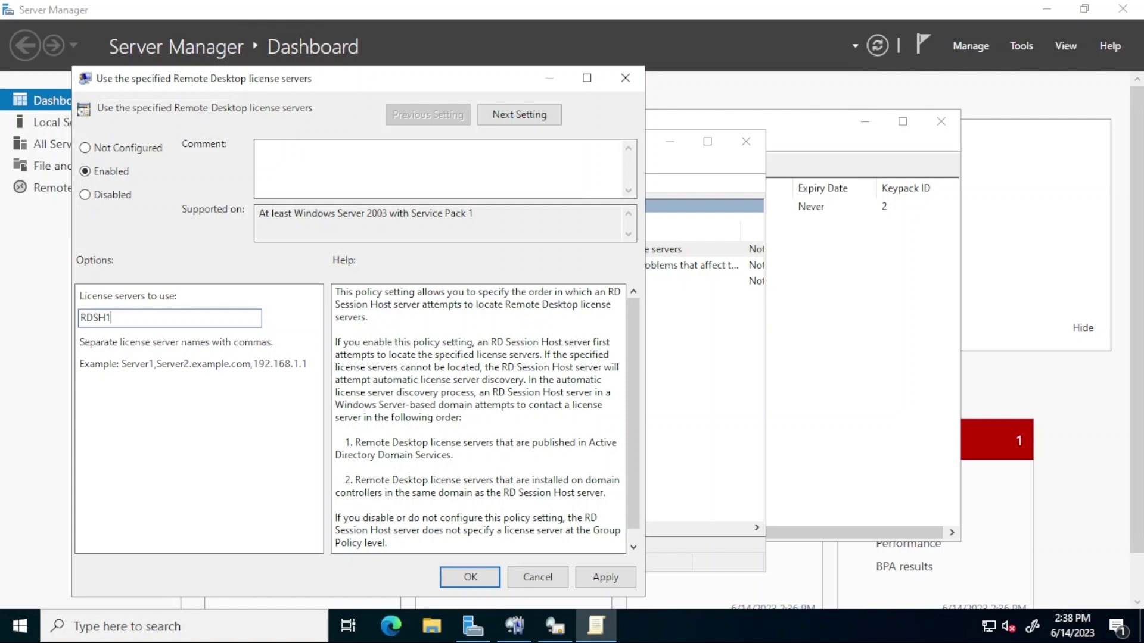
click(481, 579)
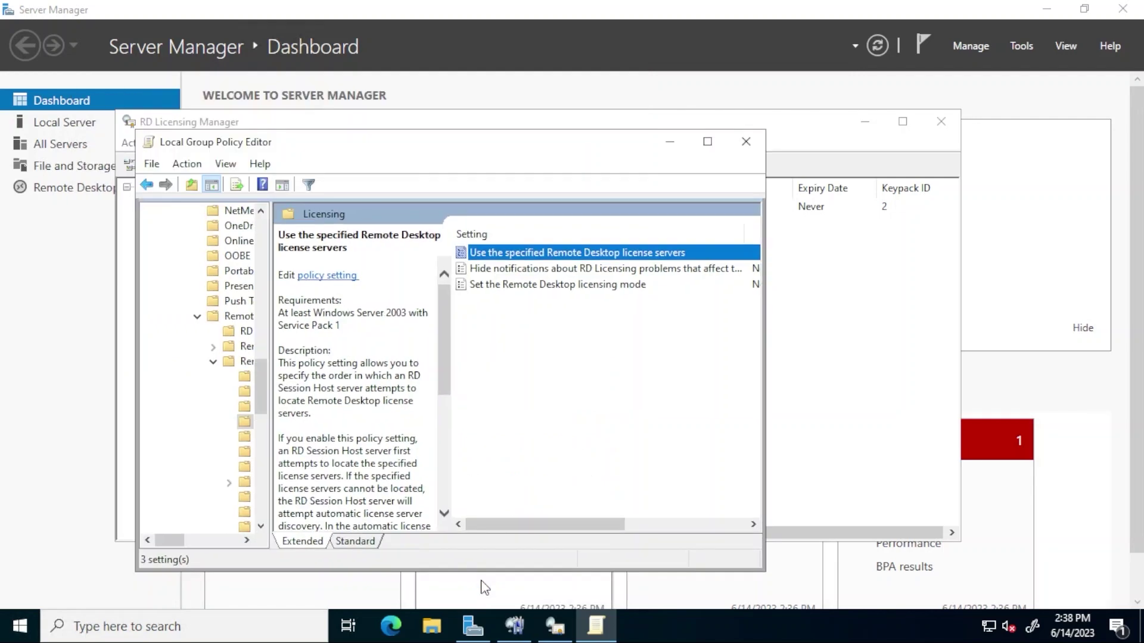
Step: Refresh RD Licensing Diagnoser and verify rdsh1 now appears as an available license server
click(514, 633)
click(967, 160)
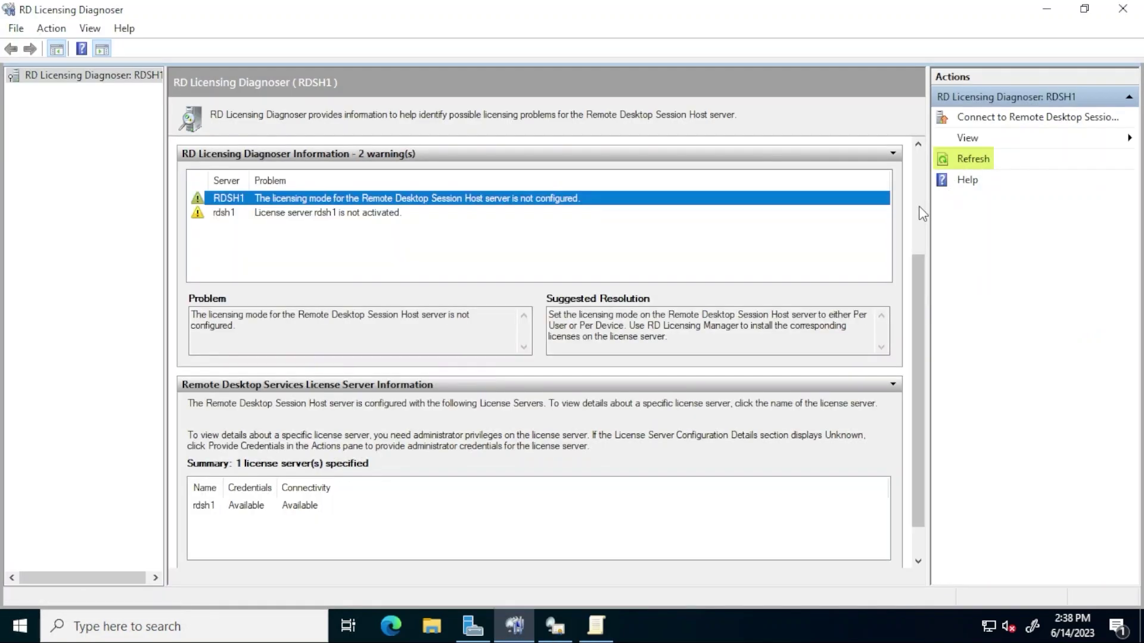
scroll(917, 208, up, 3)
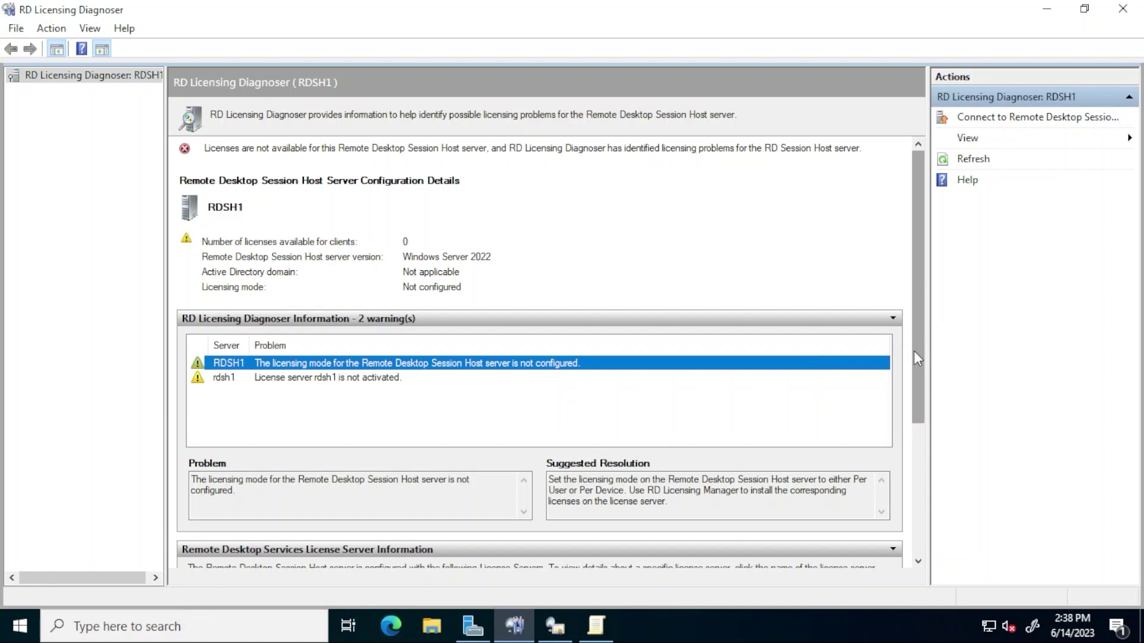
drag(914, 359, 915, 459)
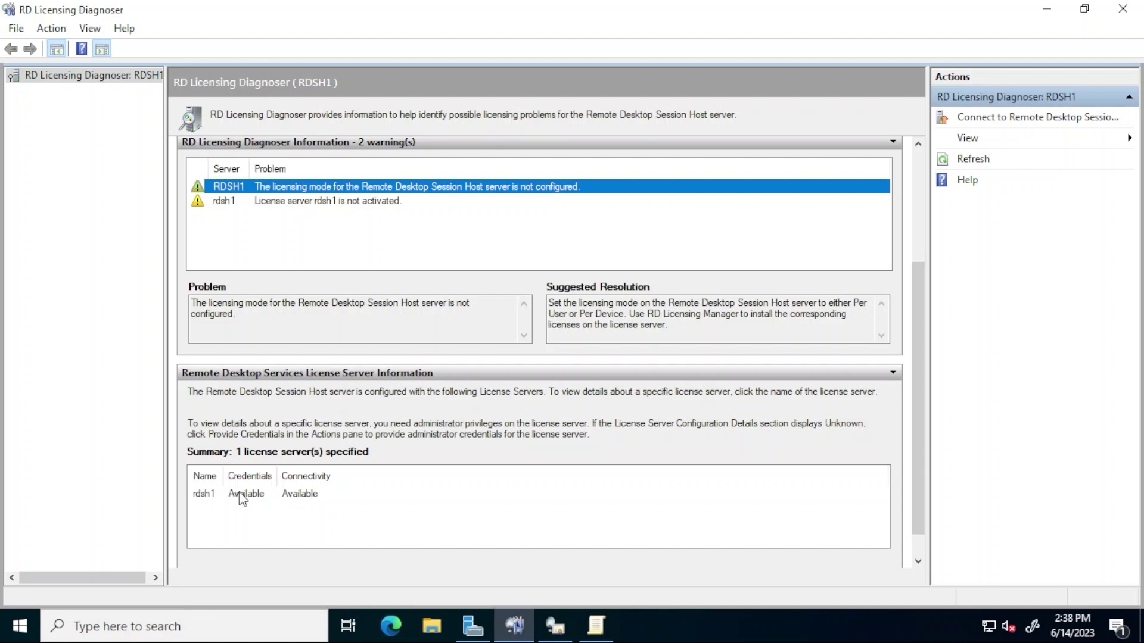
click(596, 627)
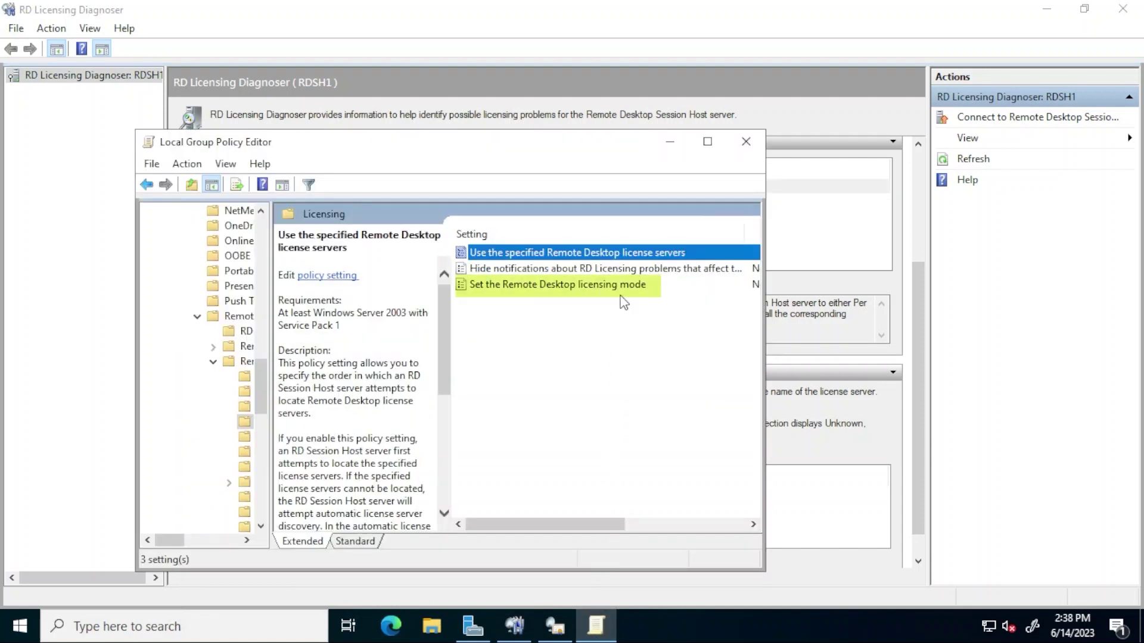
Step: Enable the 'Set the Remote Desktop licensing mode' policy with Per Device as the mode
click(520, 292)
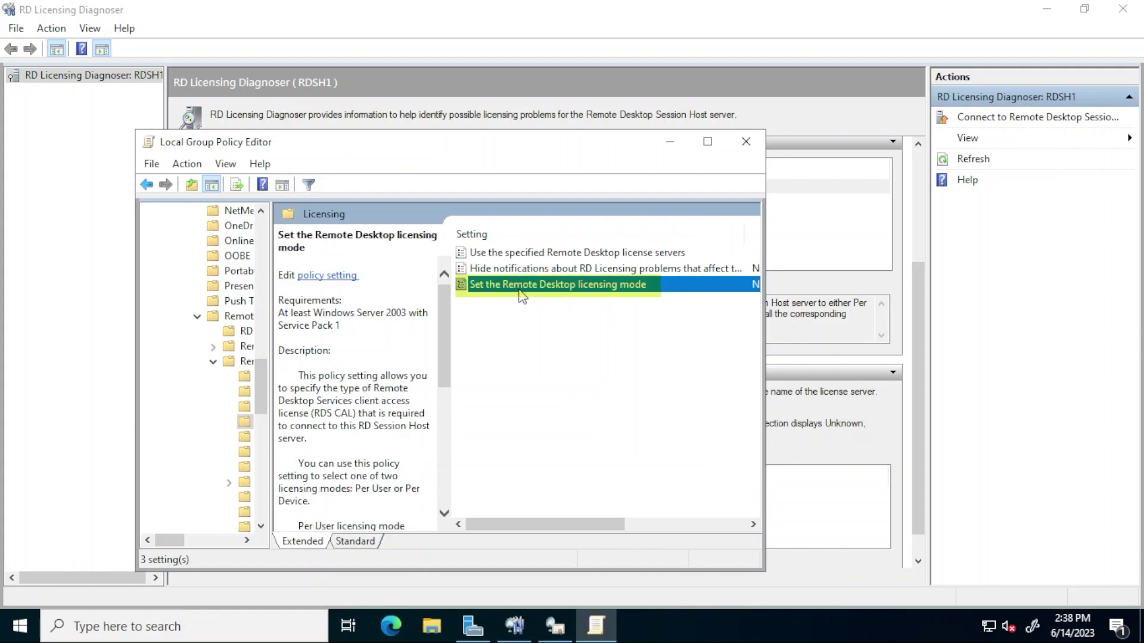
double_click(519, 291)
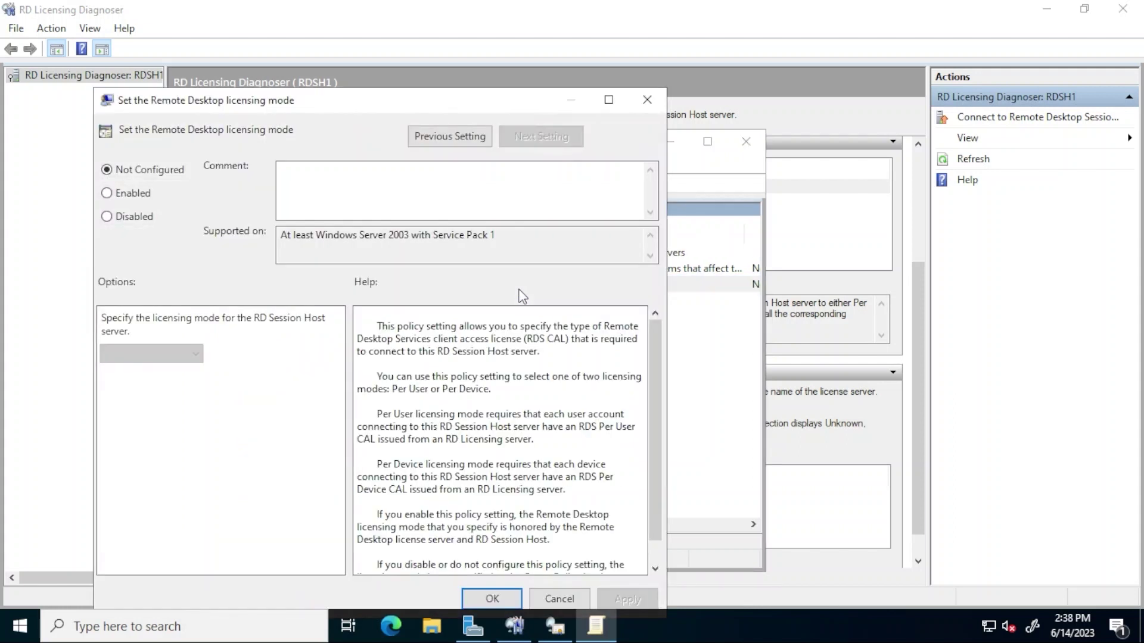
click(124, 201)
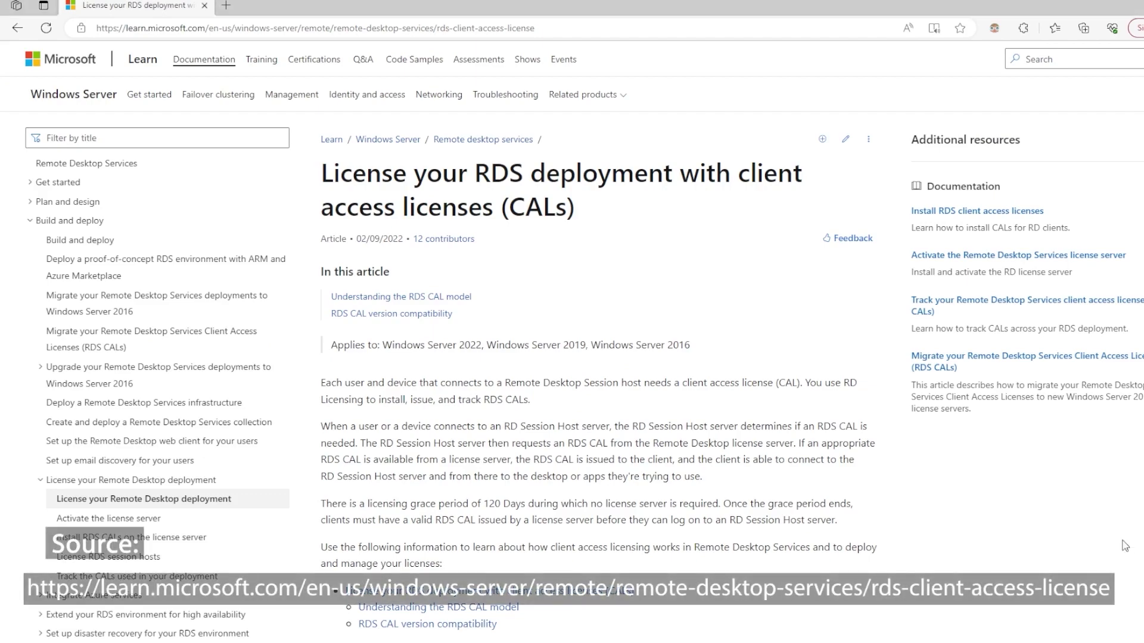
scroll(1042, 541, down, 8)
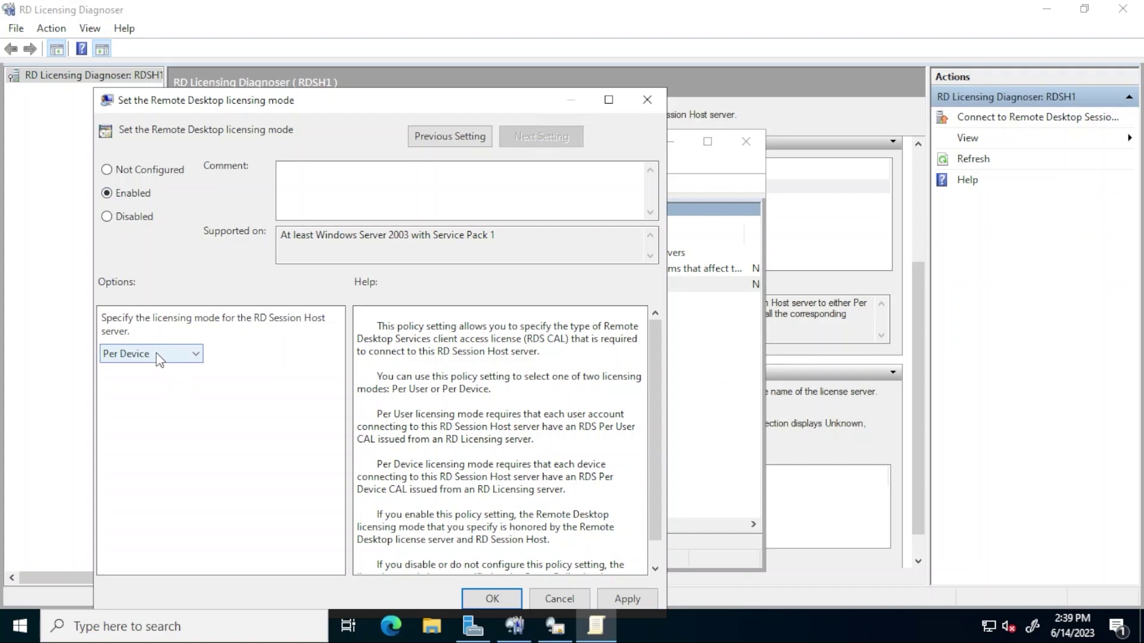
click(490, 600)
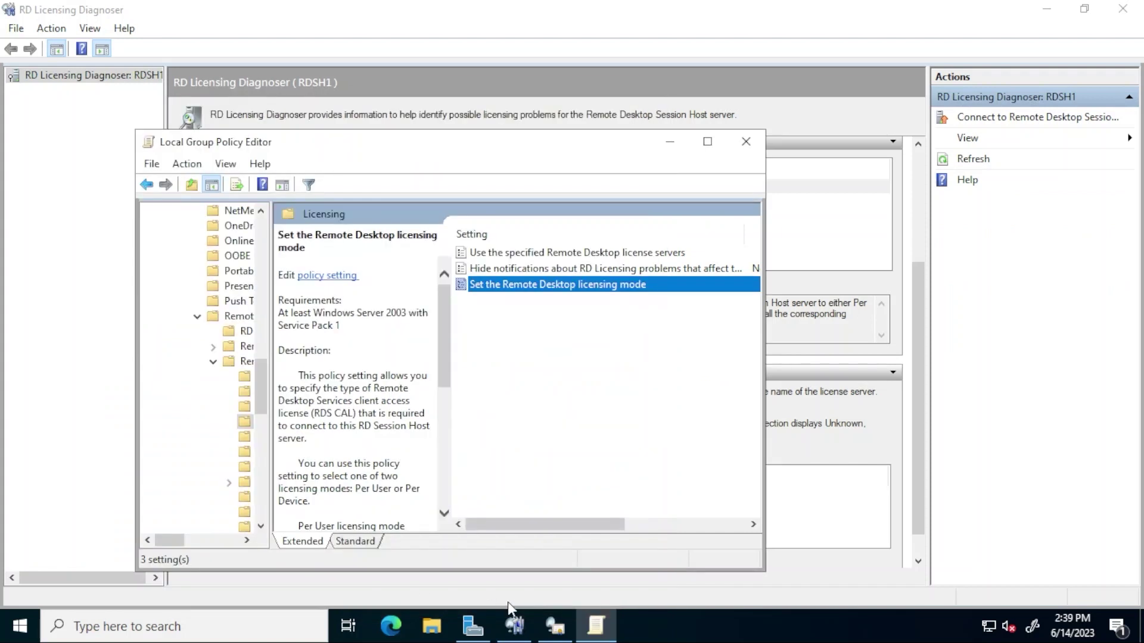
Step: Refresh RD Licensing Diagnoser to see Per Device mode and rdsh1's unactivated, no-license warnings
click(530, 630)
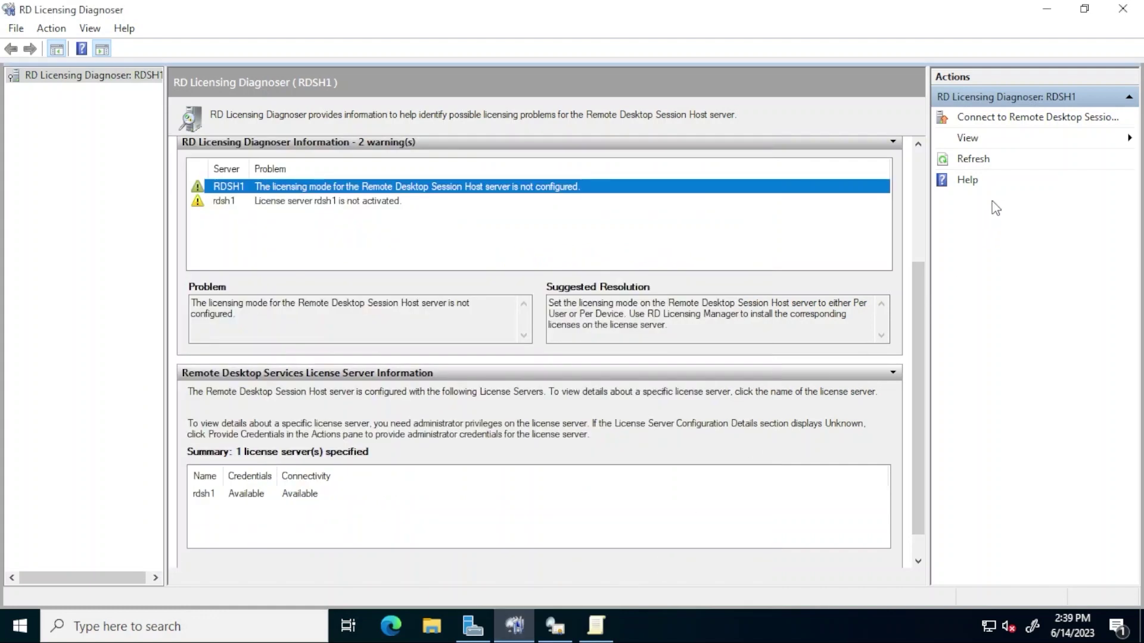
click(973, 162)
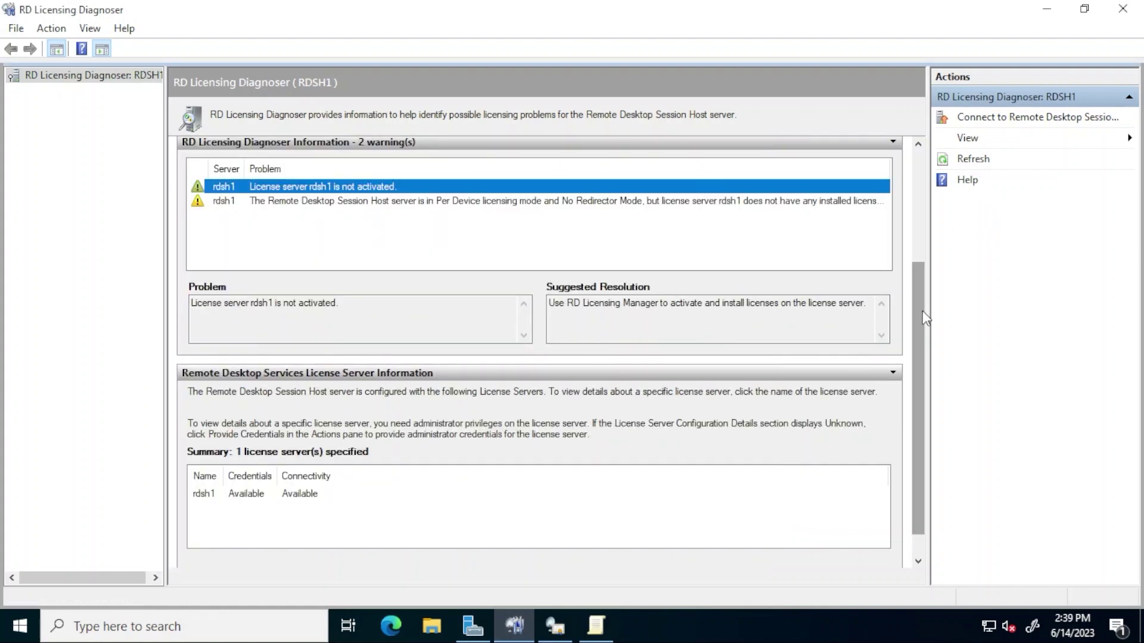
drag(922, 292, 913, 244)
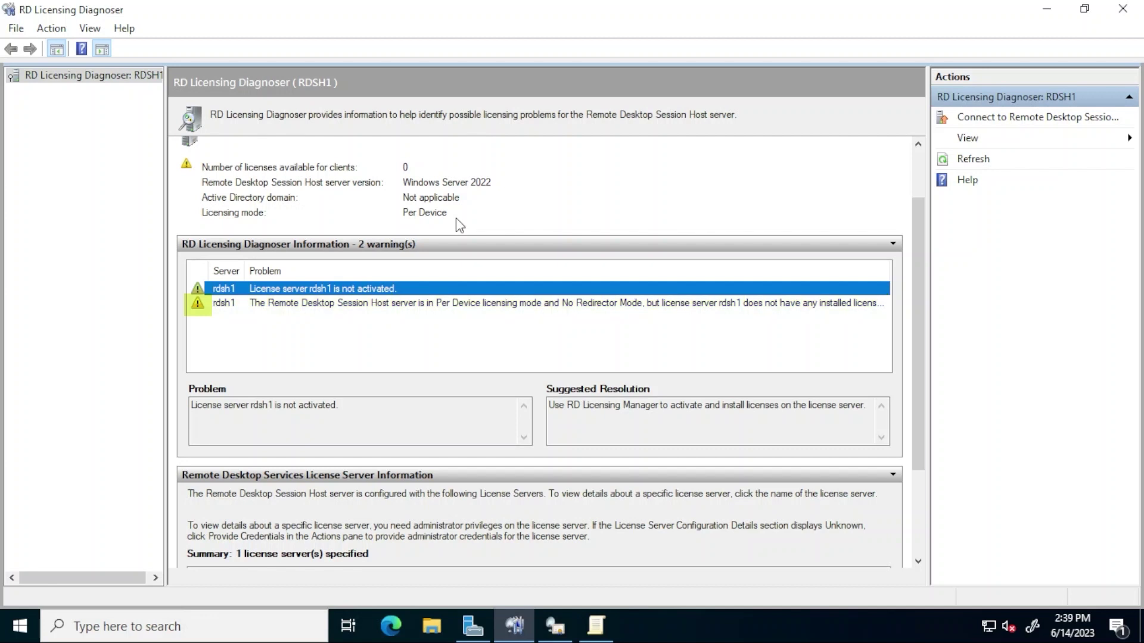
Step: Confirm RDSH1's connection method is Automatic connection (recommended), then close its properties unchanged
click(555, 627)
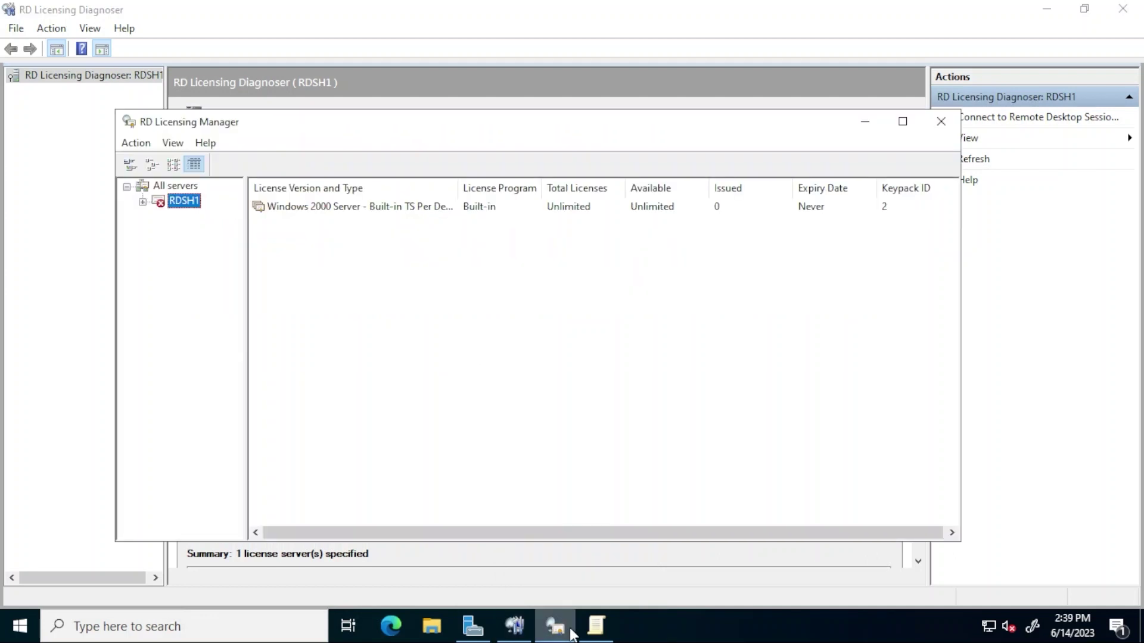
right_click(198, 205)
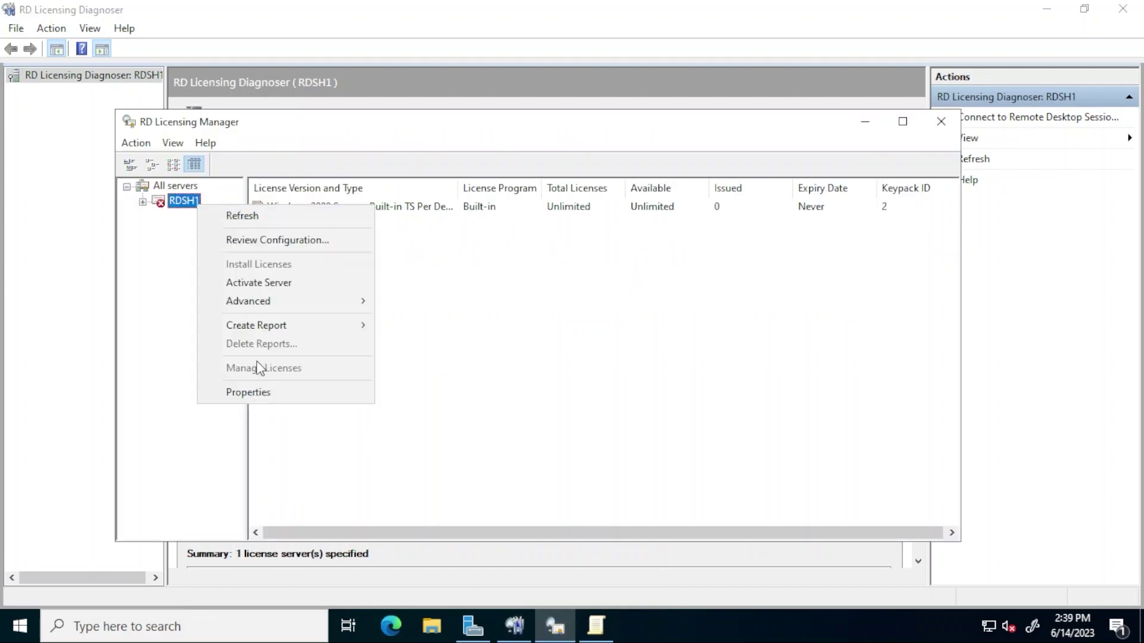
click(264, 391)
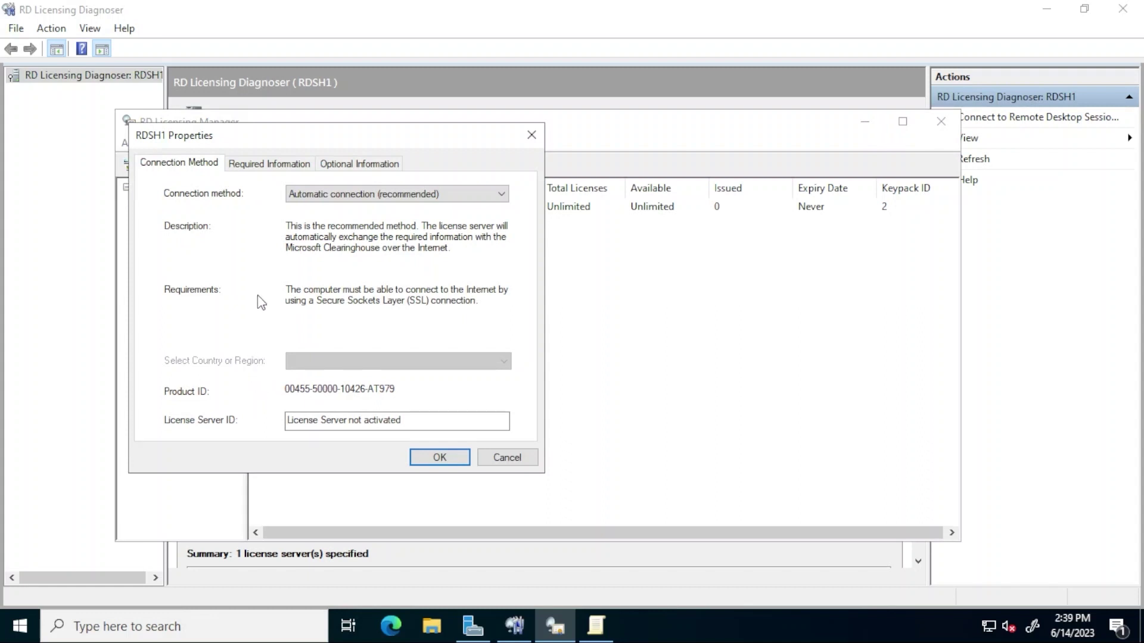
click(491, 196)
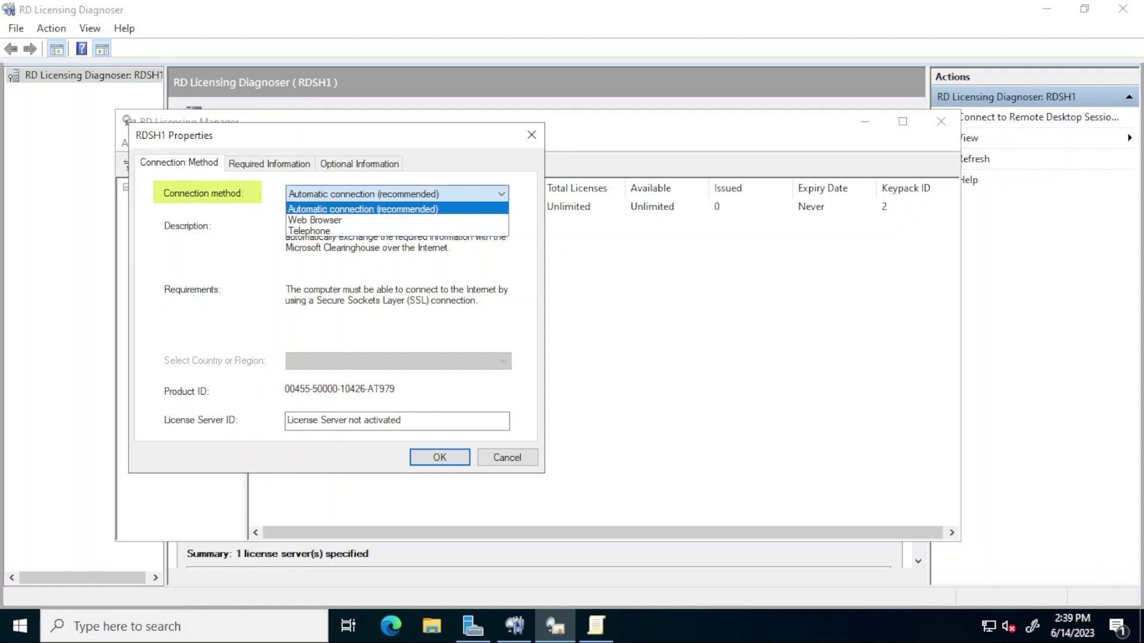
click(374, 196)
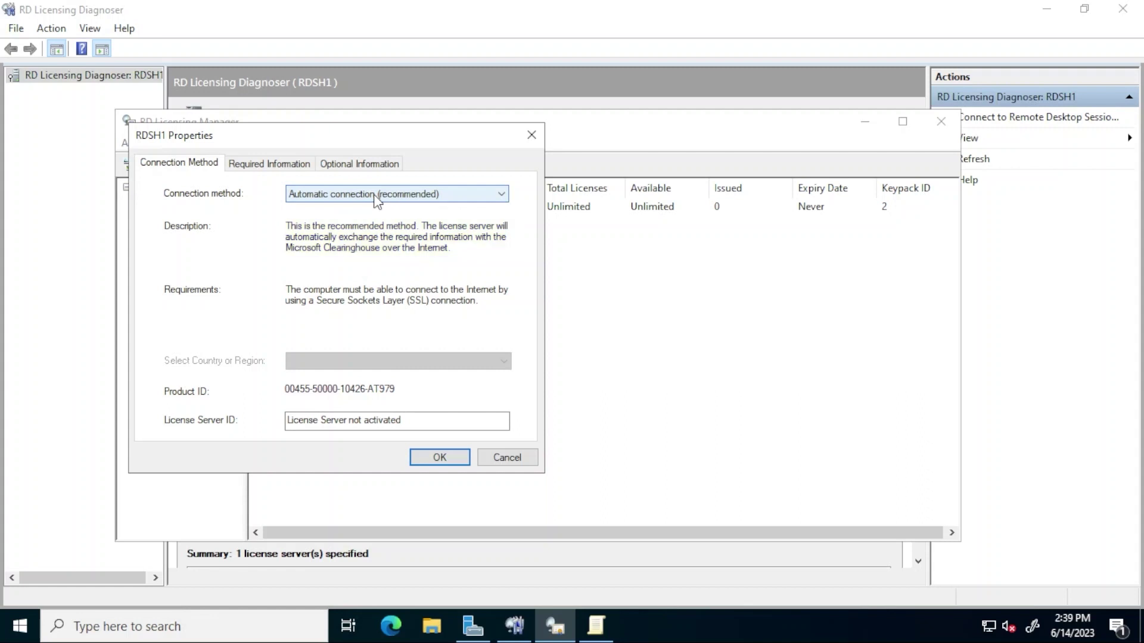
click(376, 195)
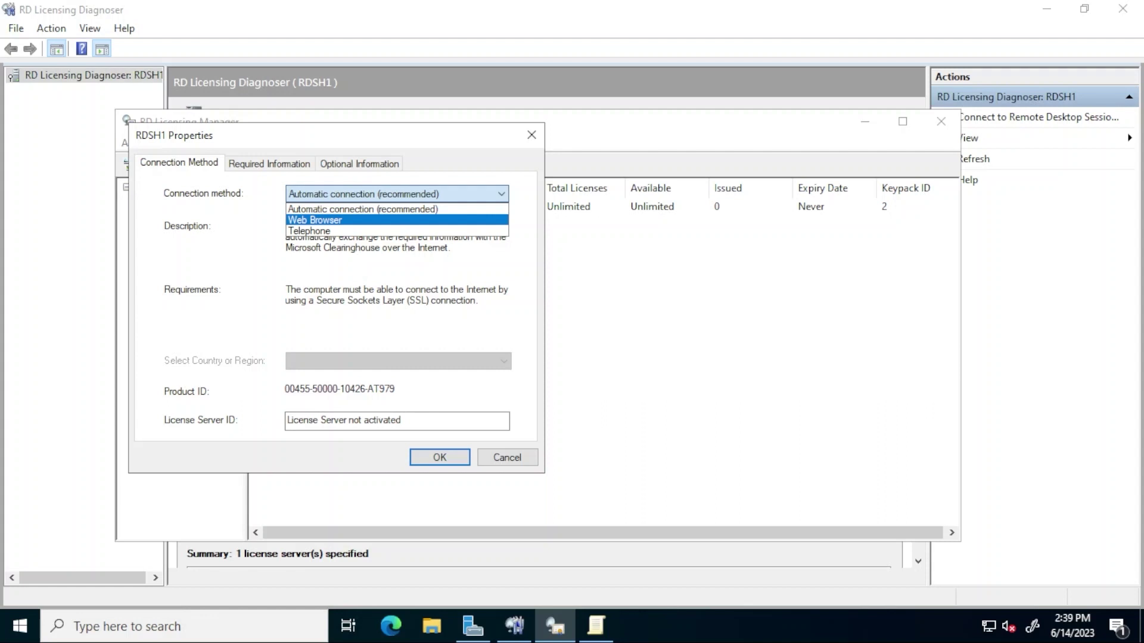
click(377, 194)
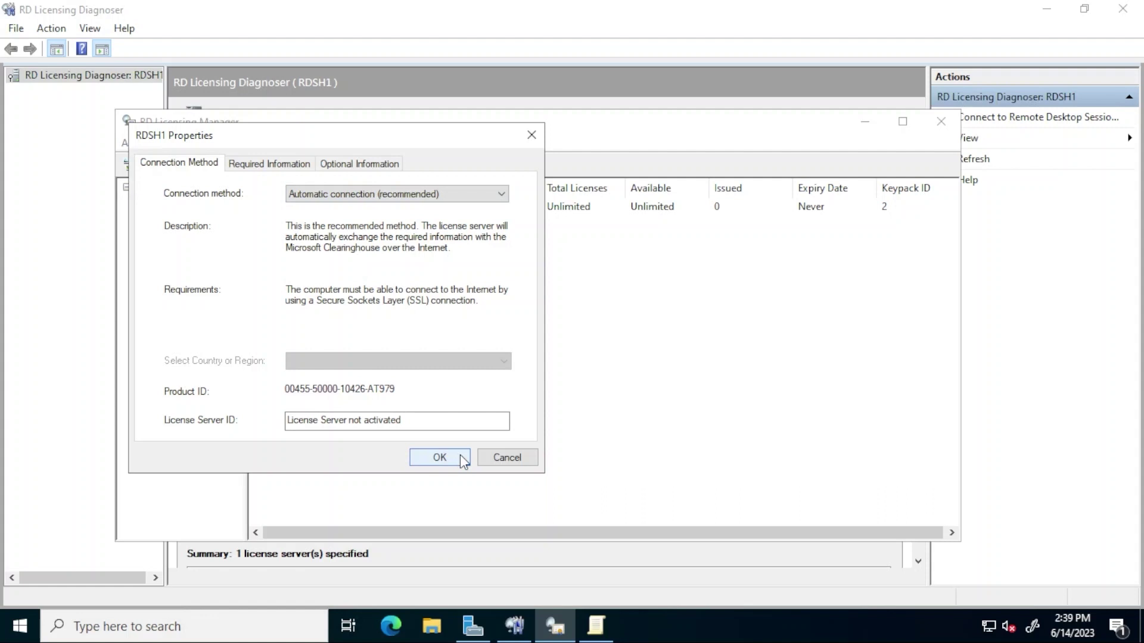
click(495, 464)
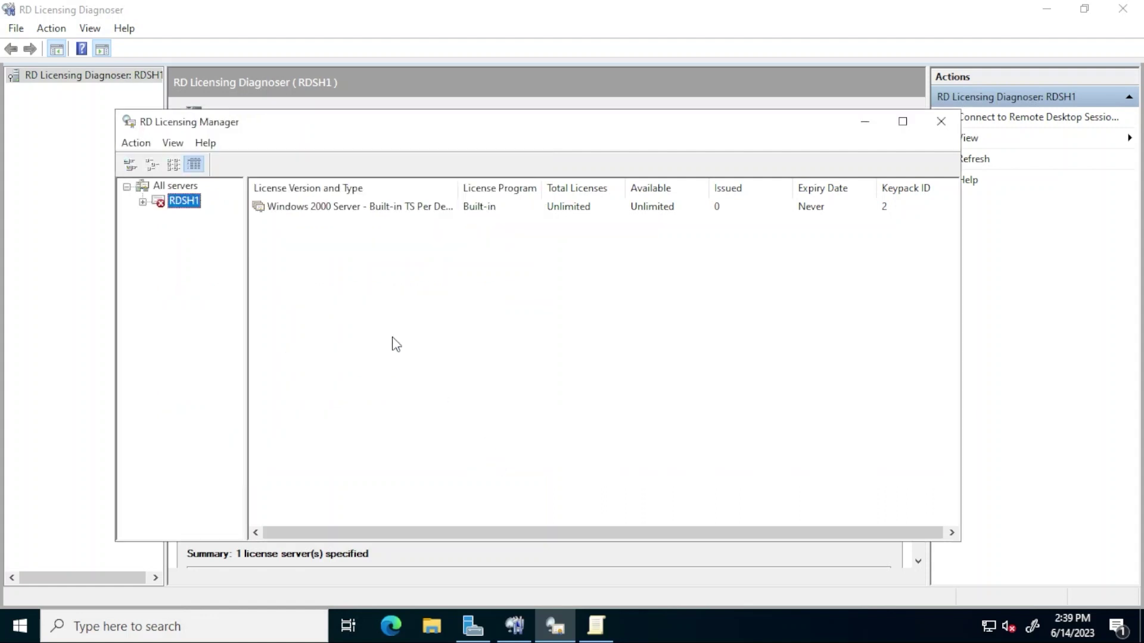
Step: Start the Activate Server Wizard for RDSH1 using Automatic connection
right_click(187, 204)
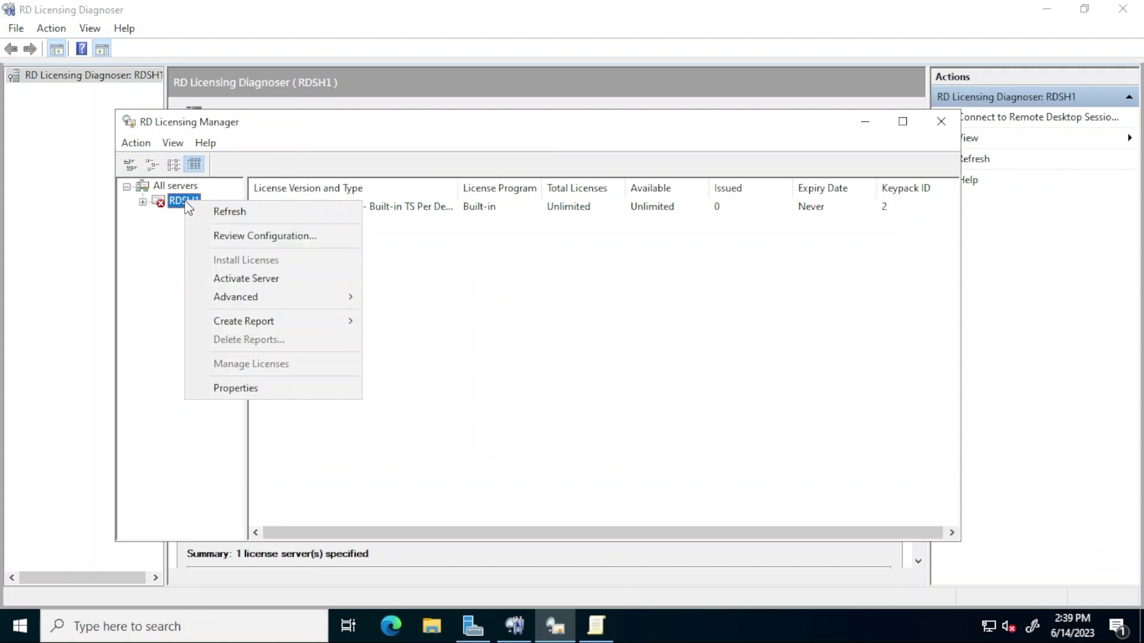
click(248, 280)
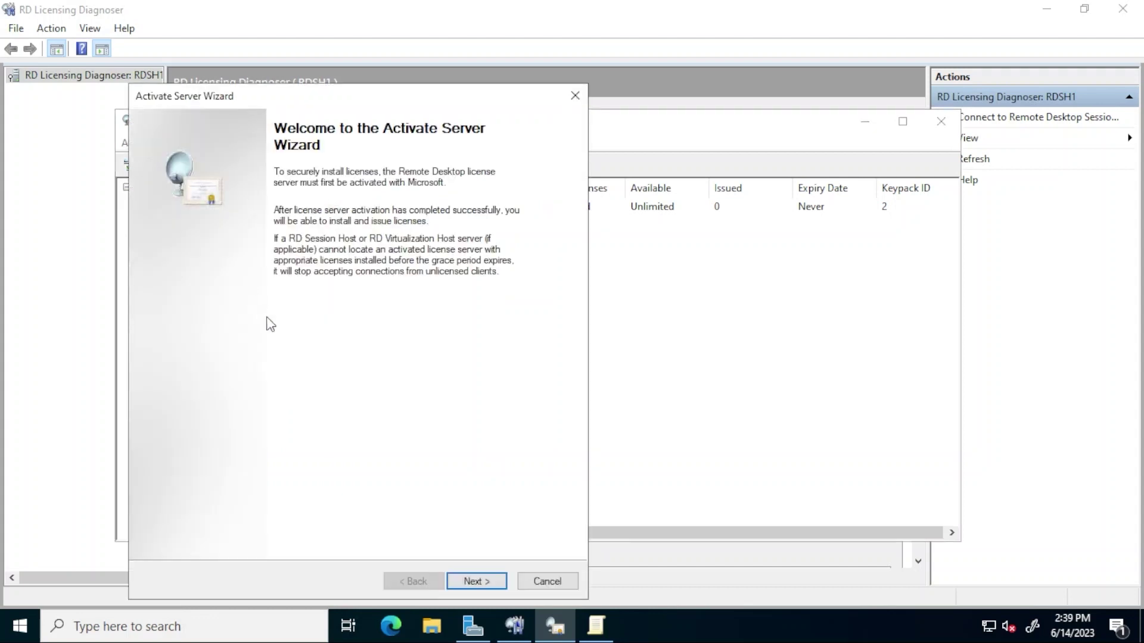
click(485, 581)
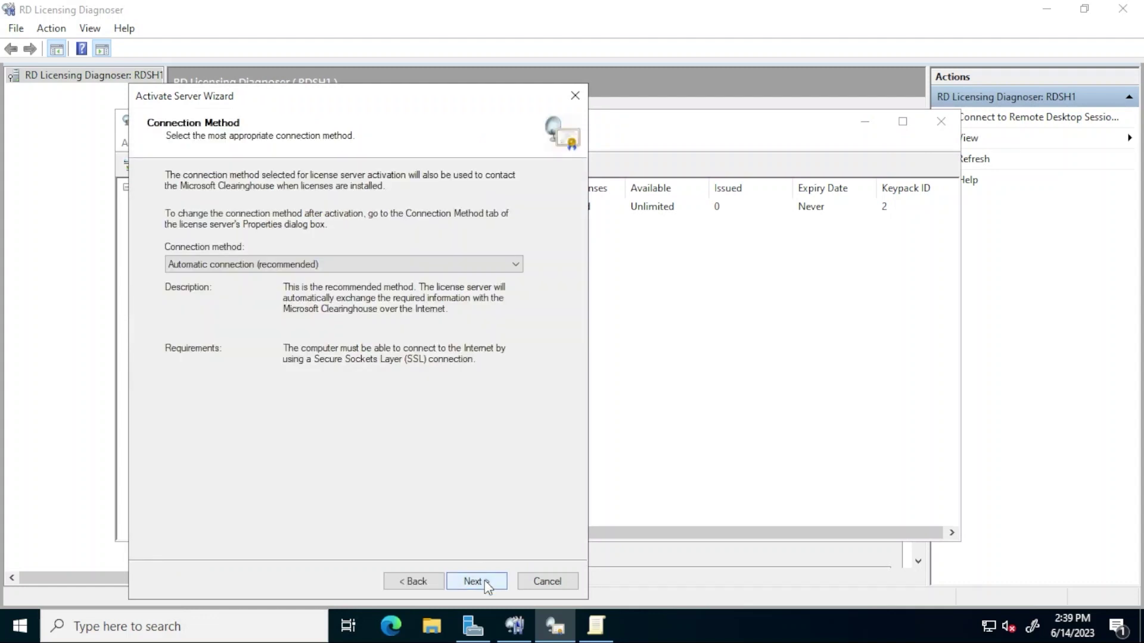
click(485, 581)
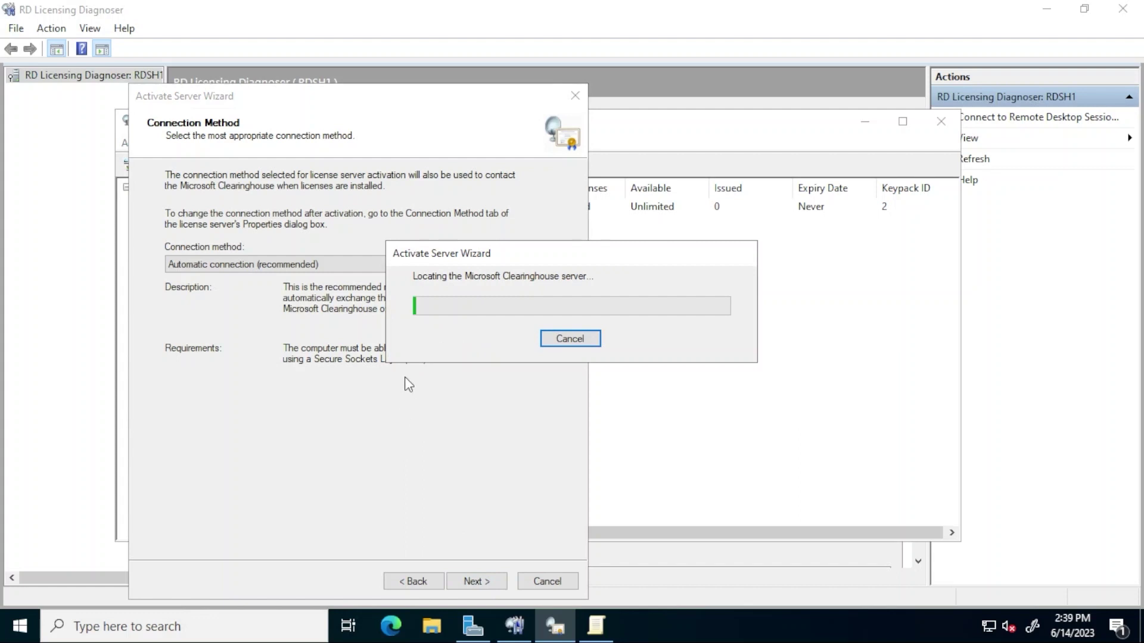
Step: Enter the first name, last name and company name, and choose United States as the country
text(FirstName)
key(Tab)
text(LastName)
key(Tab)
text(myCompanyName)
click(345, 302)
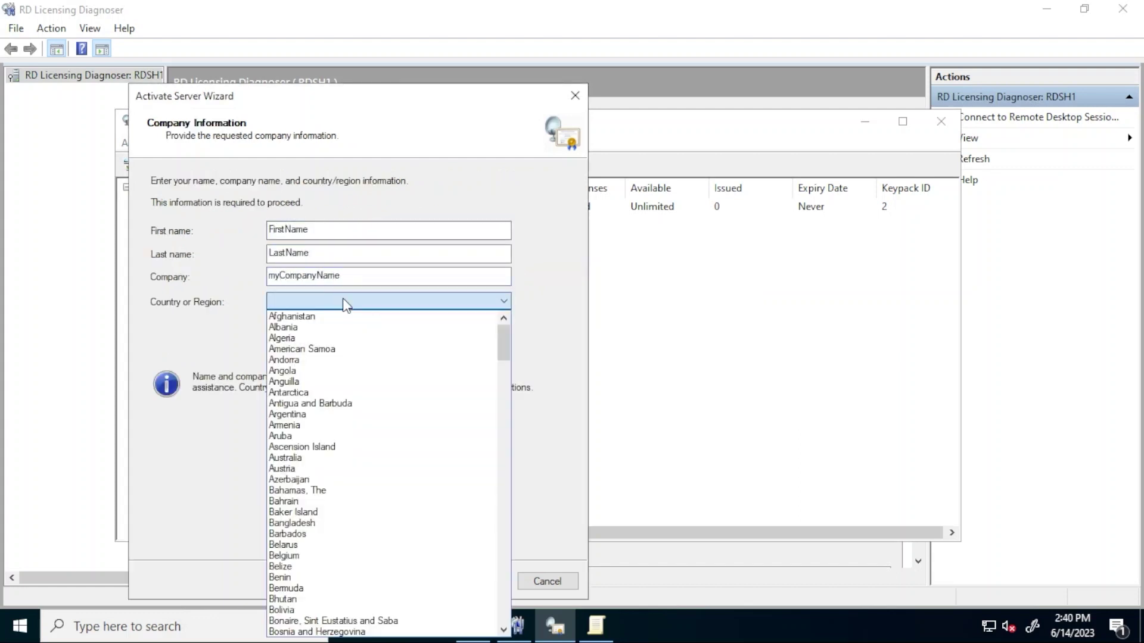
key(u)
click(295, 631)
Step: Skip optional details, activate the server, and postpone the Install Licenses Wizard
click(478, 582)
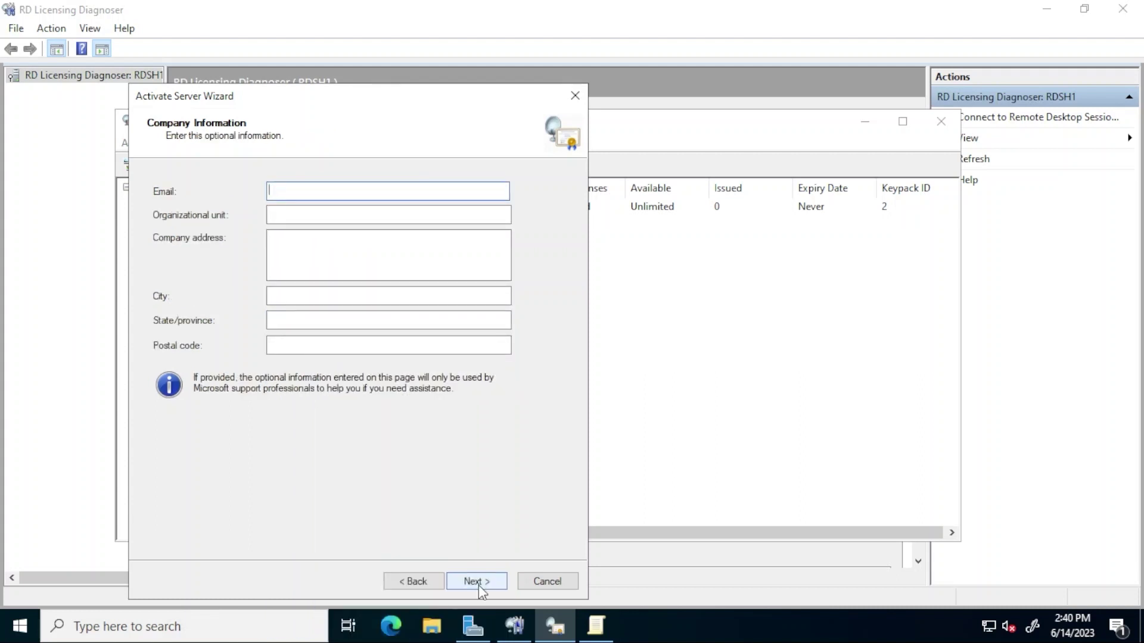
click(479, 584)
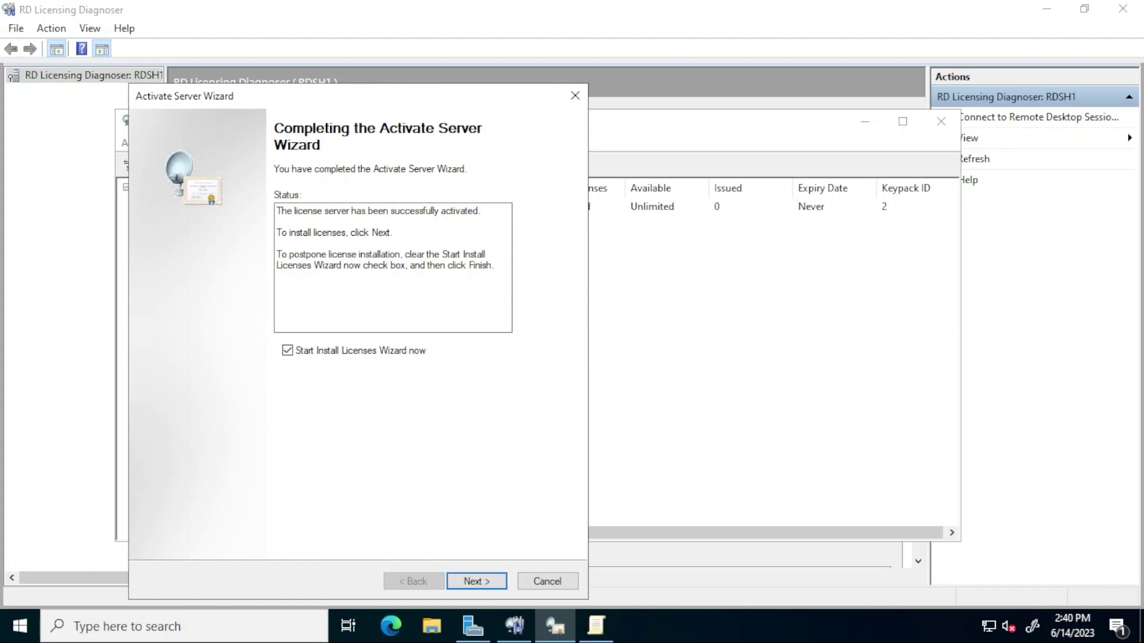
key(alt+s)
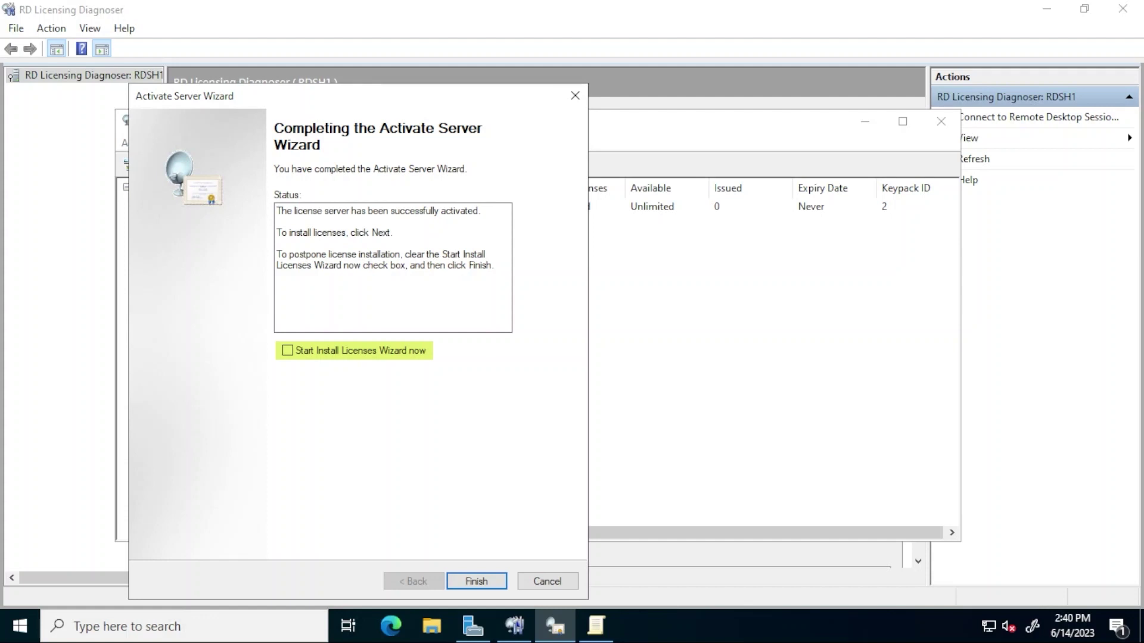
click(471, 581)
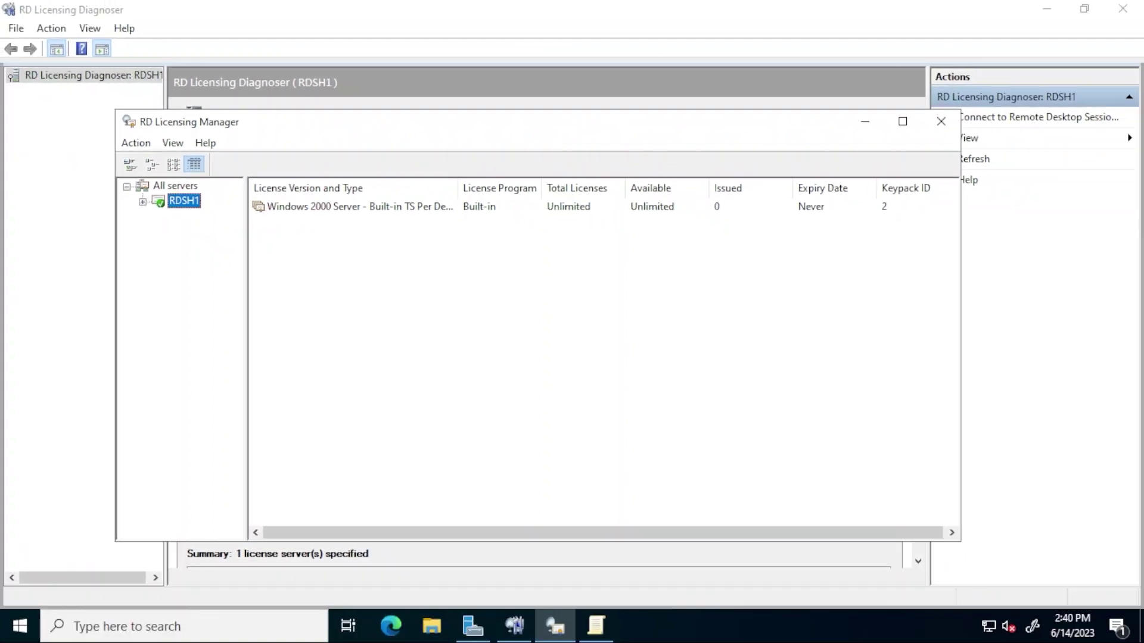
Step: Bring RD Licensing Diagnoser forward and refresh its licensing diagnostics
click(515, 625)
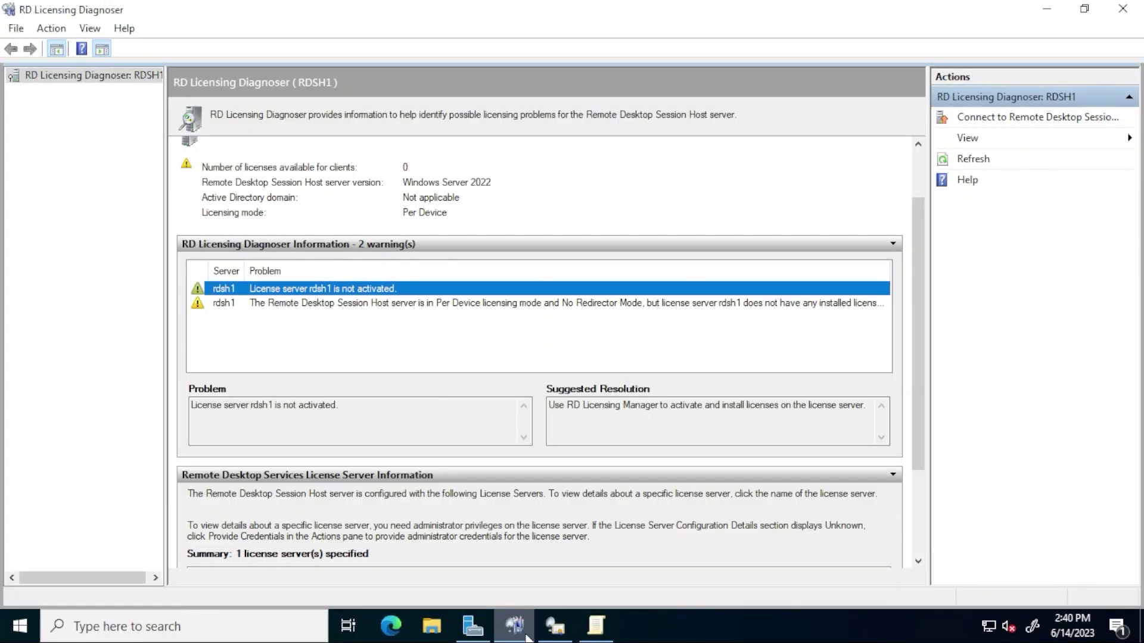
click(975, 159)
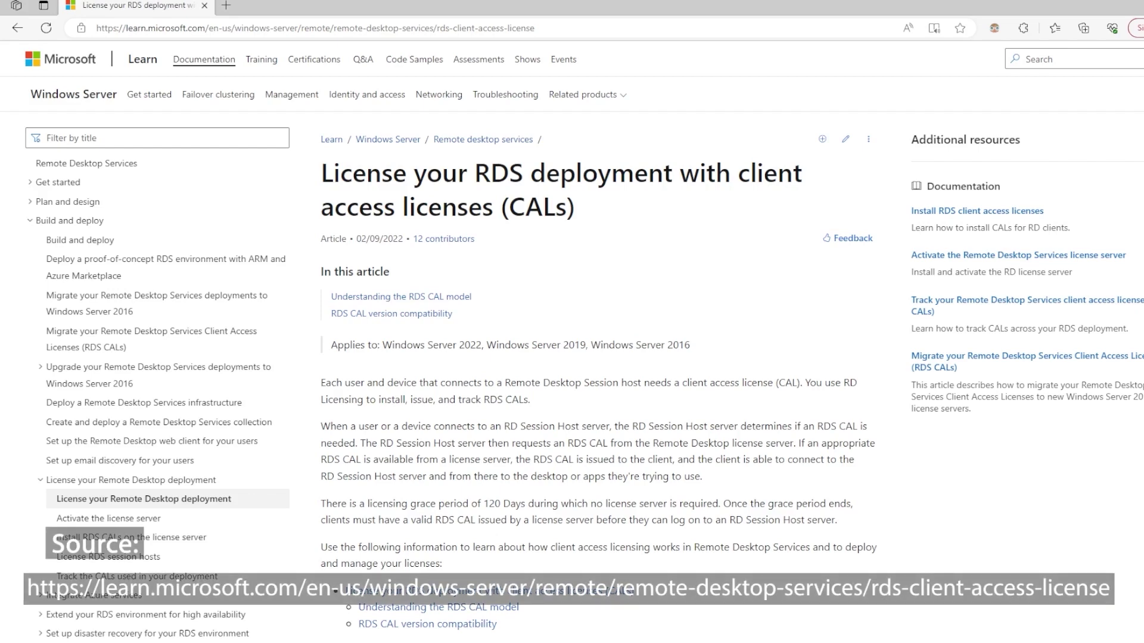
Step: Scroll the CAL article down to the Per Device versus Per User comparison, then back up
scroll(596, 345, down, 7)
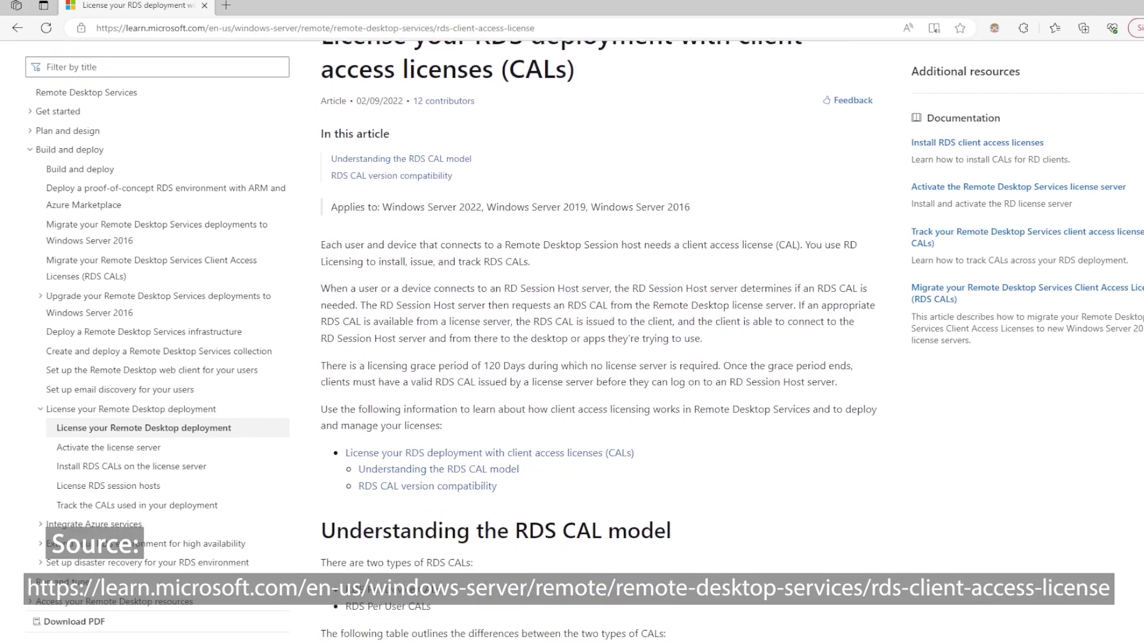
scroll(596, 345, down, 3)
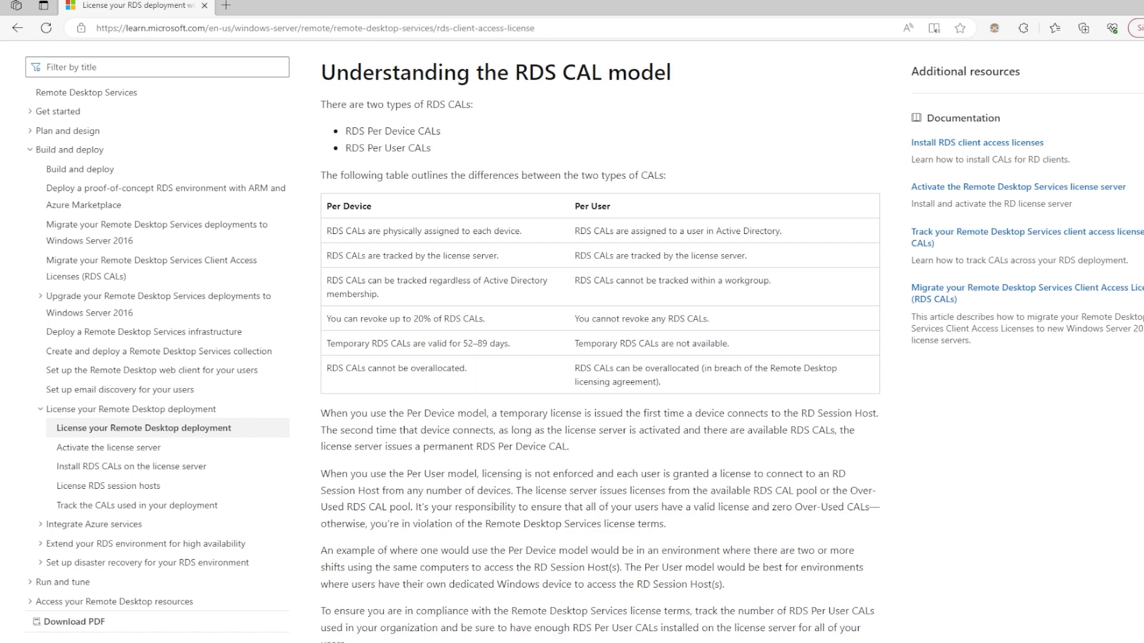
scroll(596, 346, up, 10)
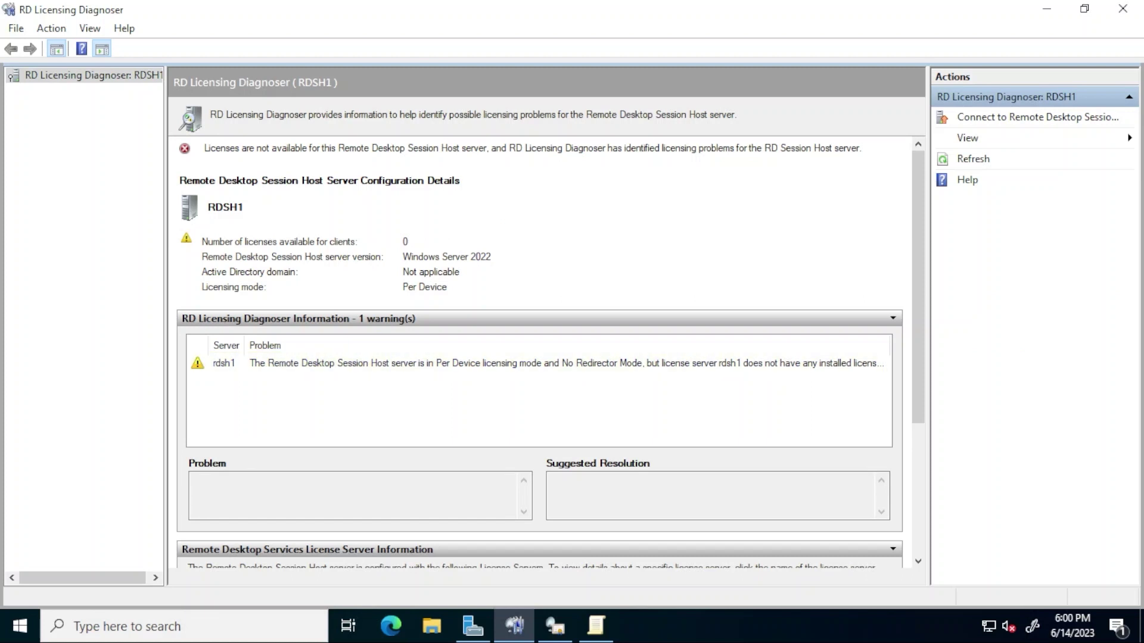
Step: Begin installing licenses on RDSH1, keeping License Pack (Retail Purchase) as the license program
click(563, 630)
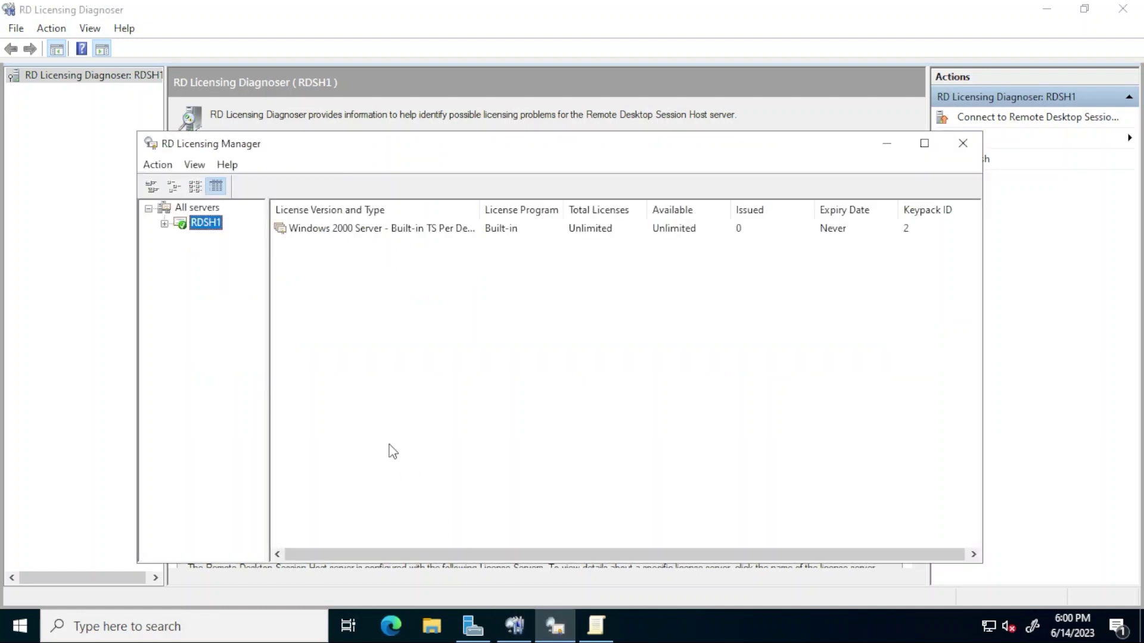
right_click(216, 226)
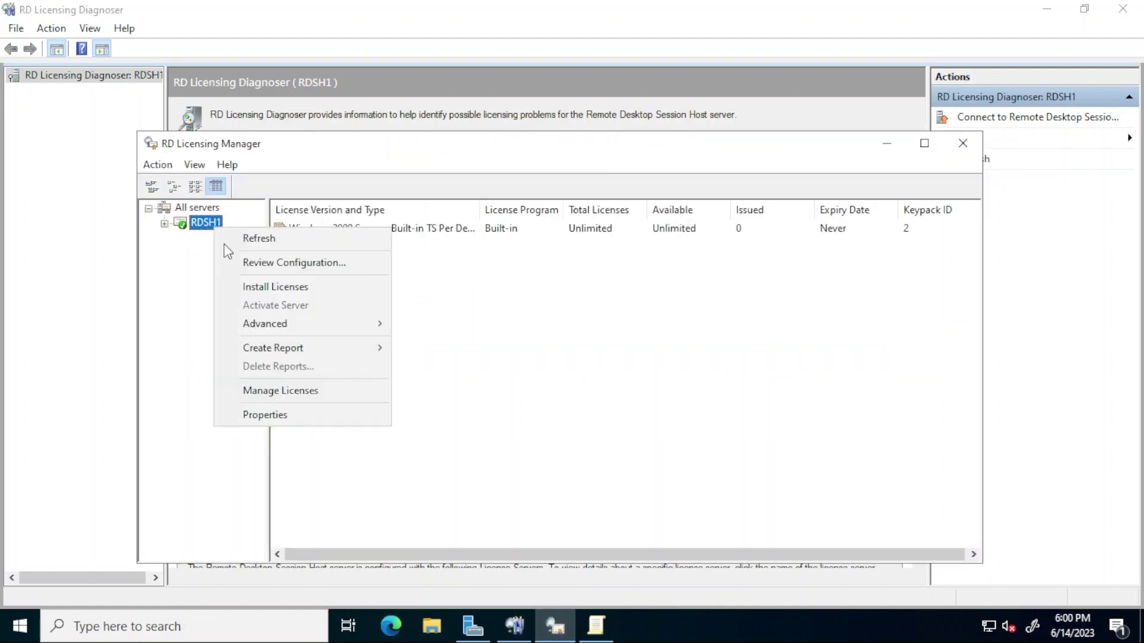
click(263, 287)
click(504, 583)
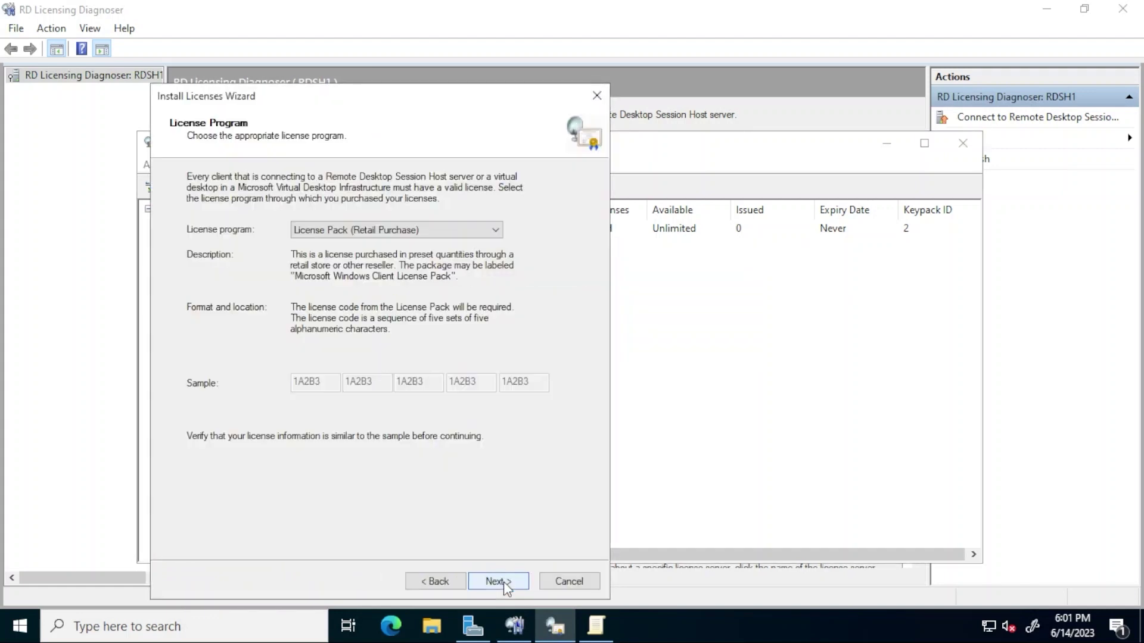
click(493, 231)
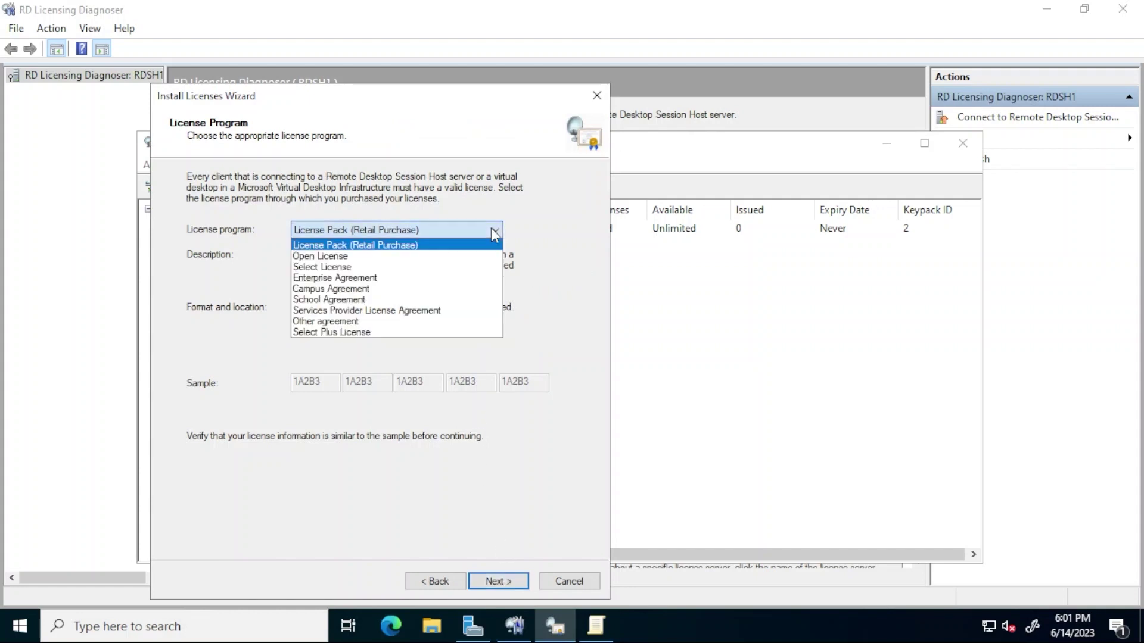
click(493, 232)
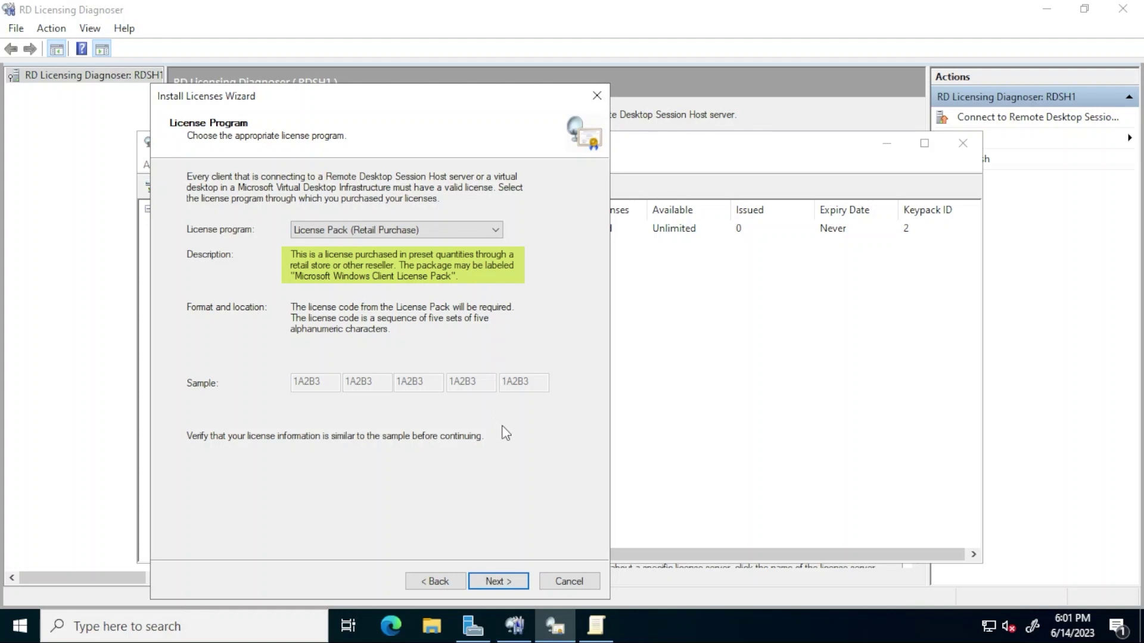
Step: Paste and add the license code, then install the 50 Windows Server 2022 RDS Per Device CALs
click(506, 583)
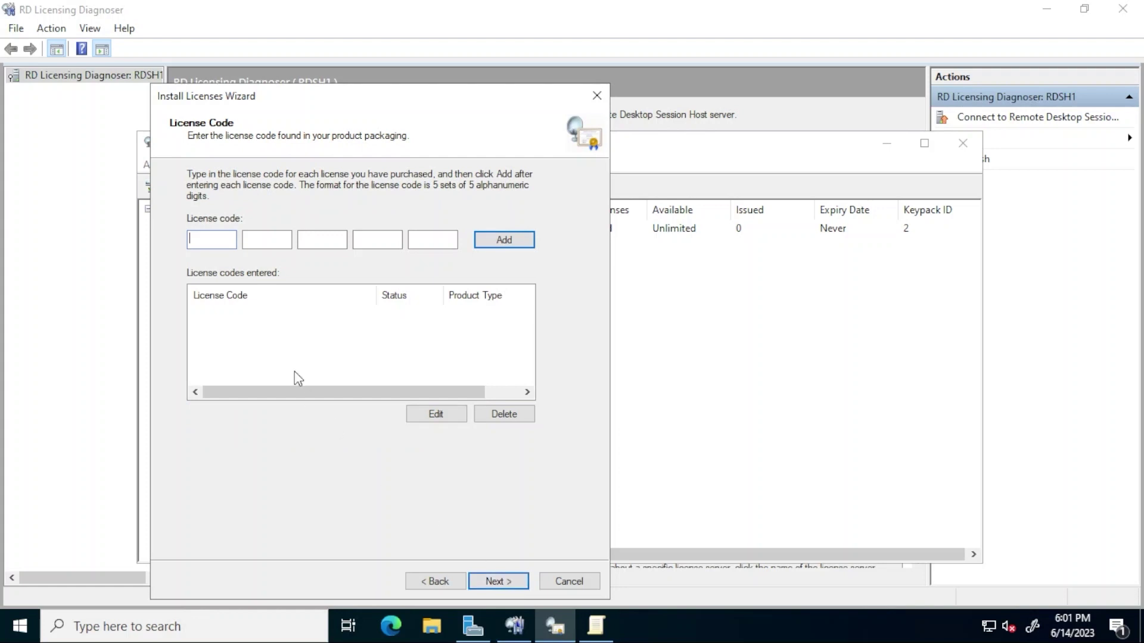
key(ctrl+v)
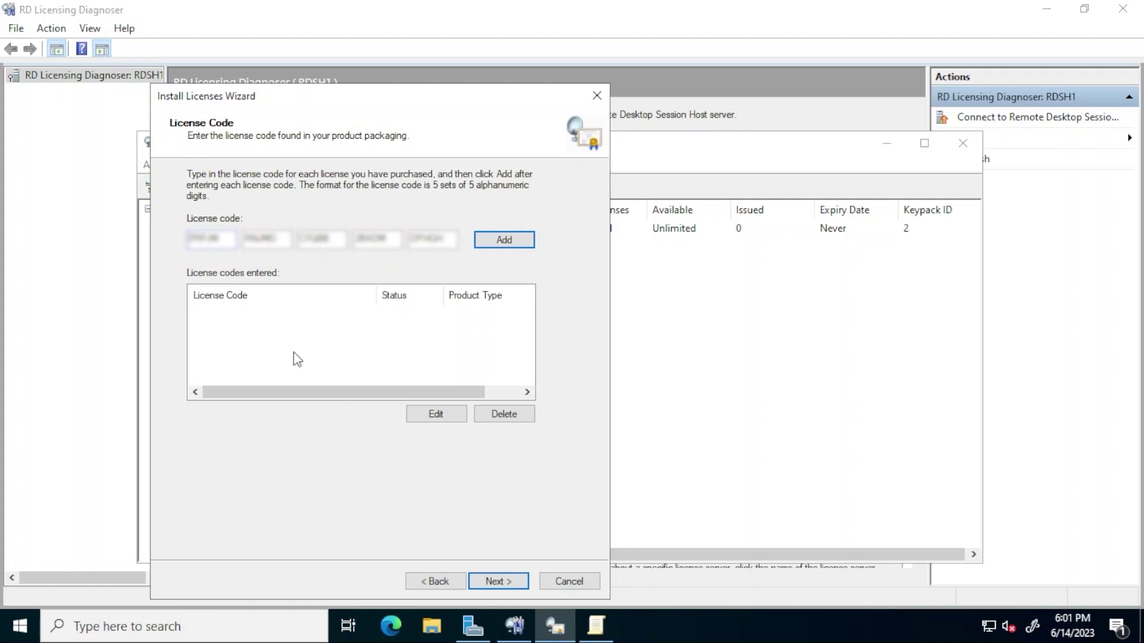
click(488, 241)
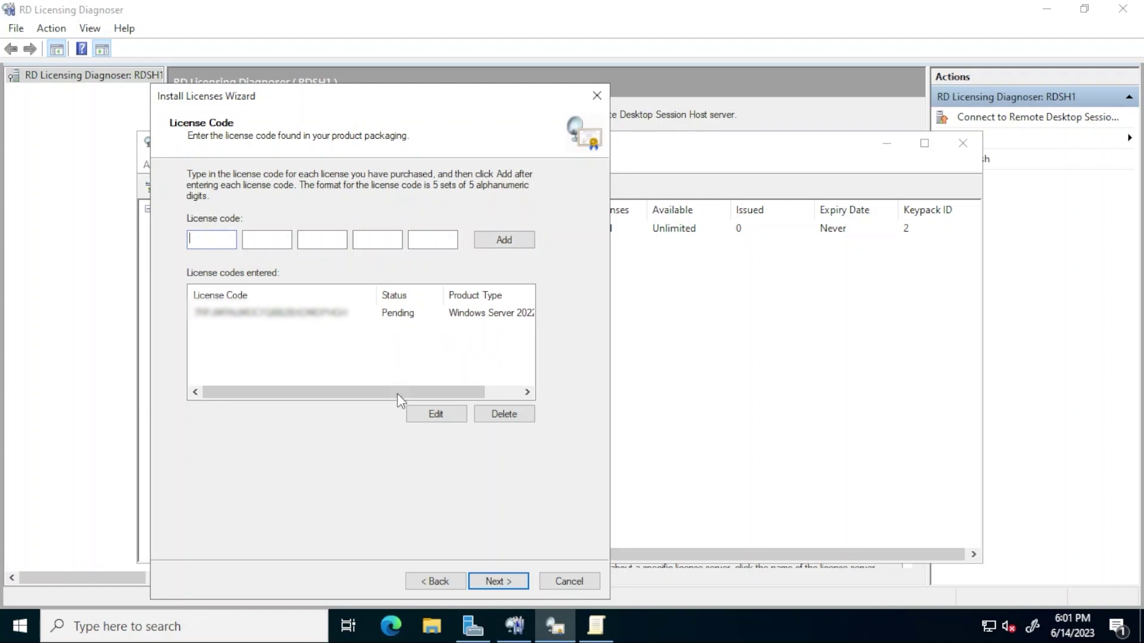
click(498, 582)
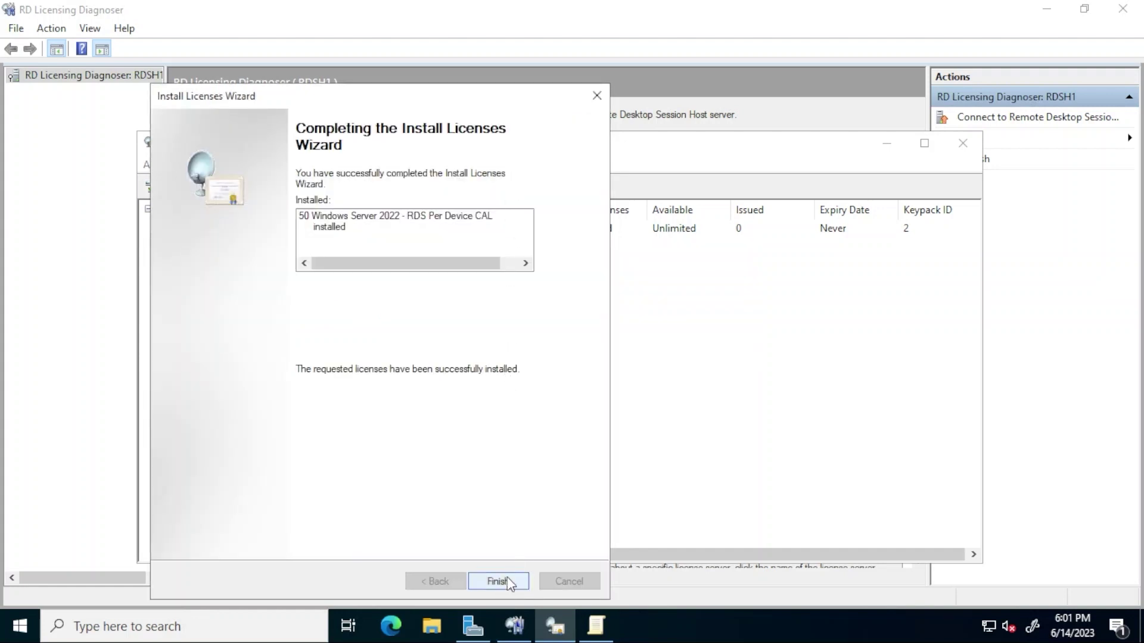
click(498, 581)
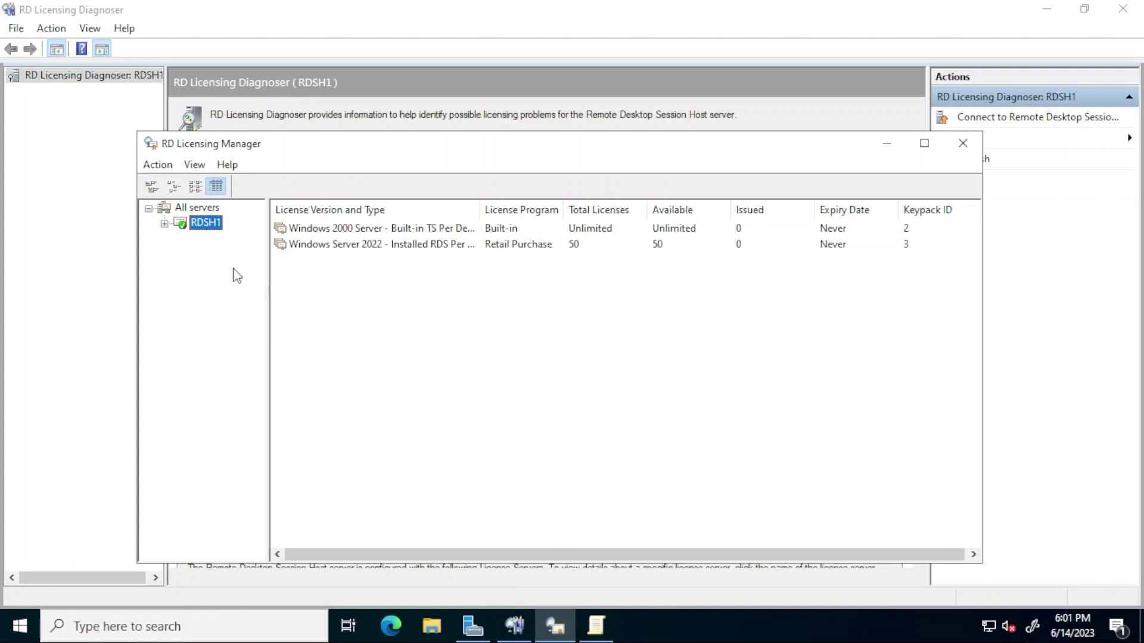
Step: Widen the license name column, then refresh RD Licensing Diagnoser to show 50 licenses, no warnings
click(359, 246)
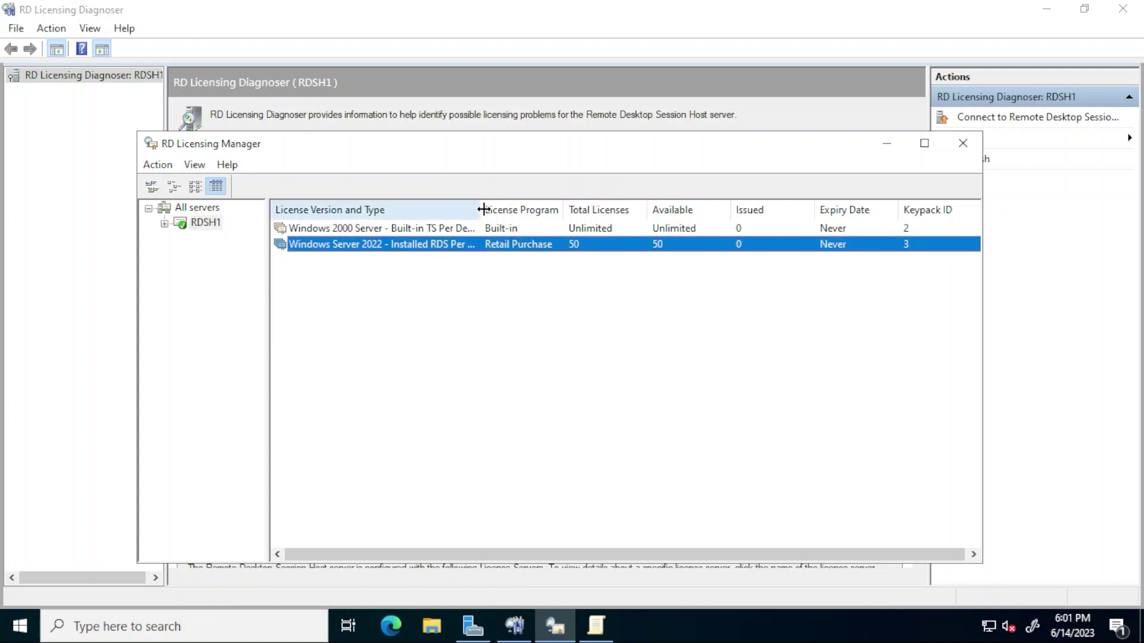
double_click(481, 210)
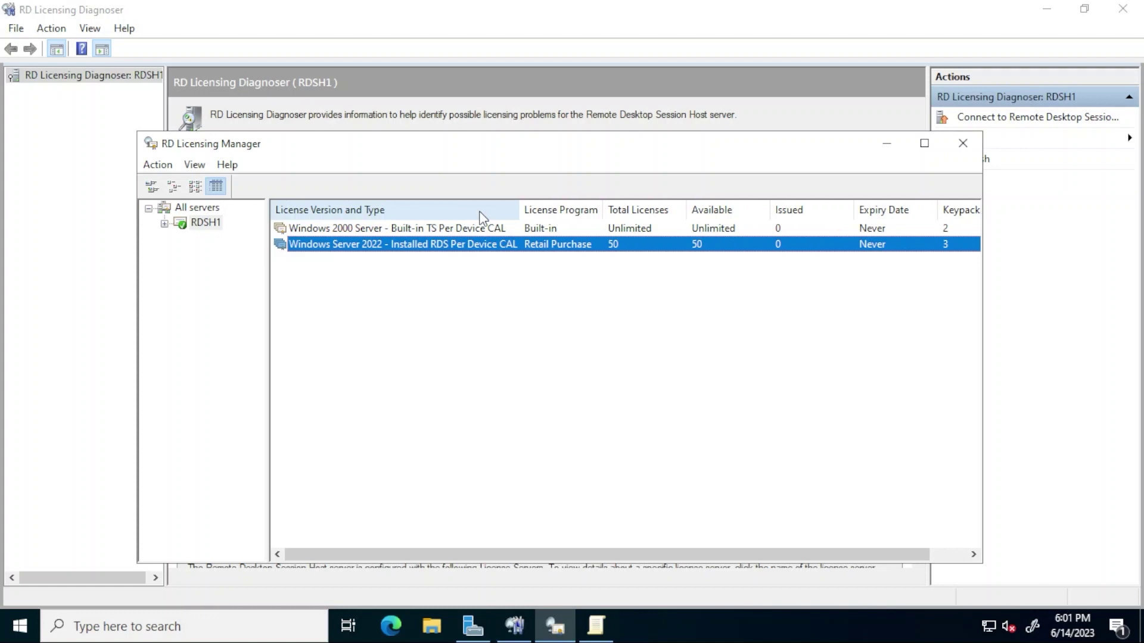
click(513, 625)
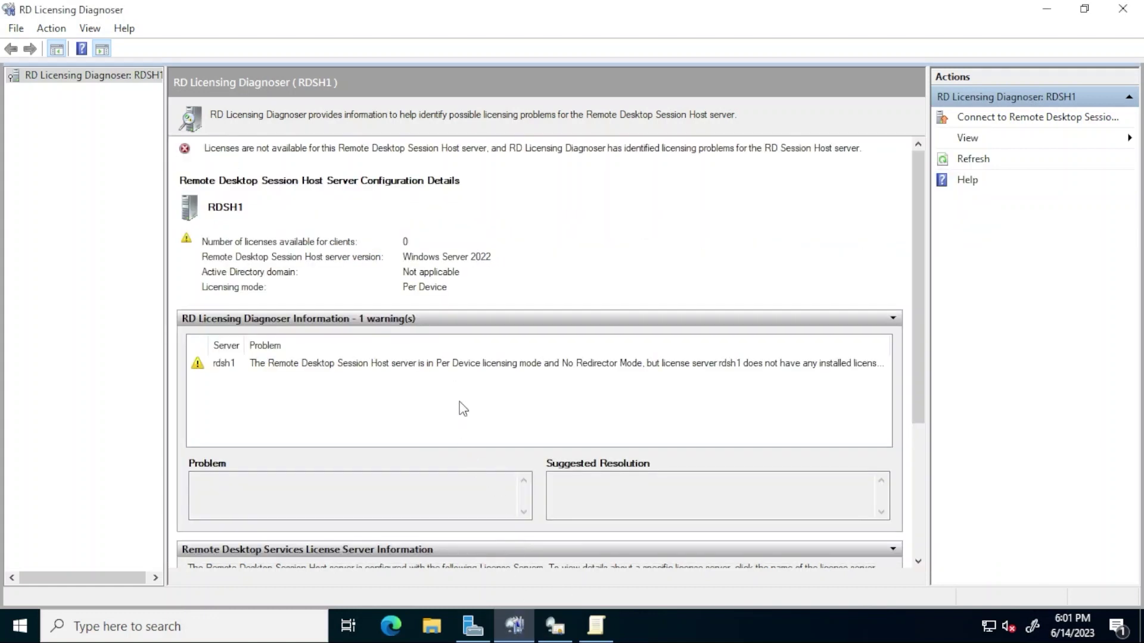
click(961, 160)
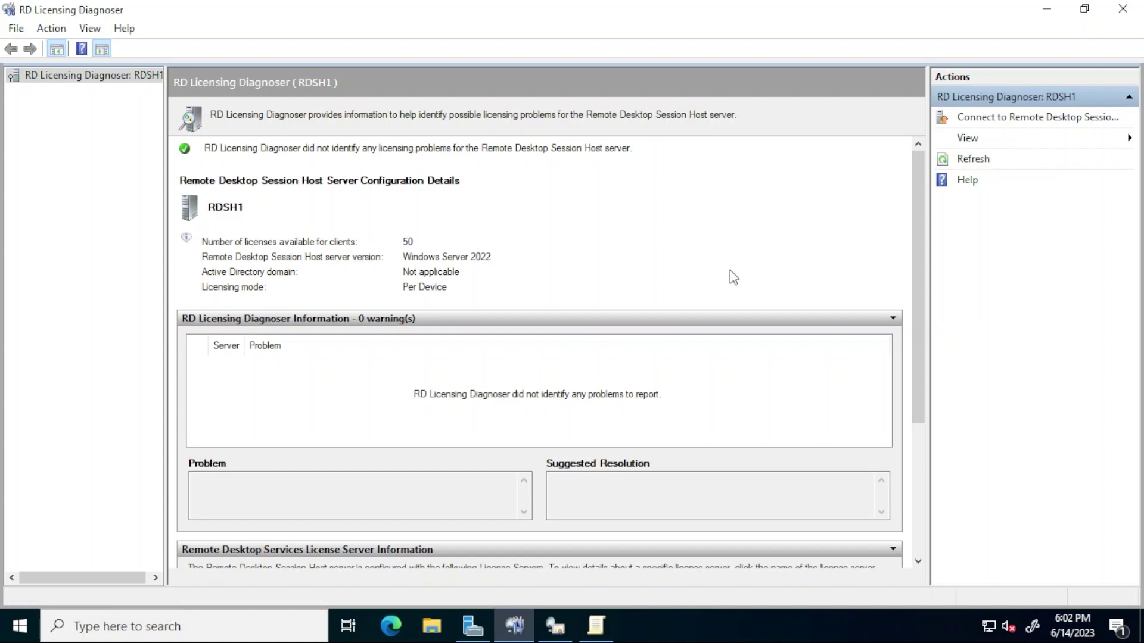
drag(918, 372, 581, 542)
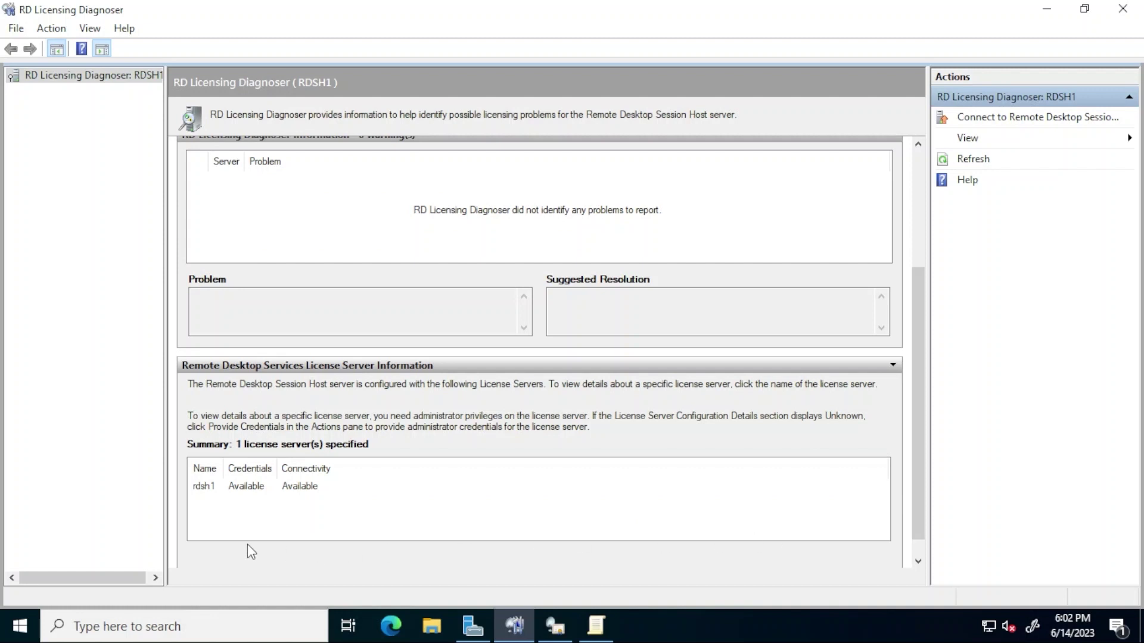
Step: Launch lusrmgr.msc and open the Remote Desktop Users group's properties under Groups
right_click(17, 638)
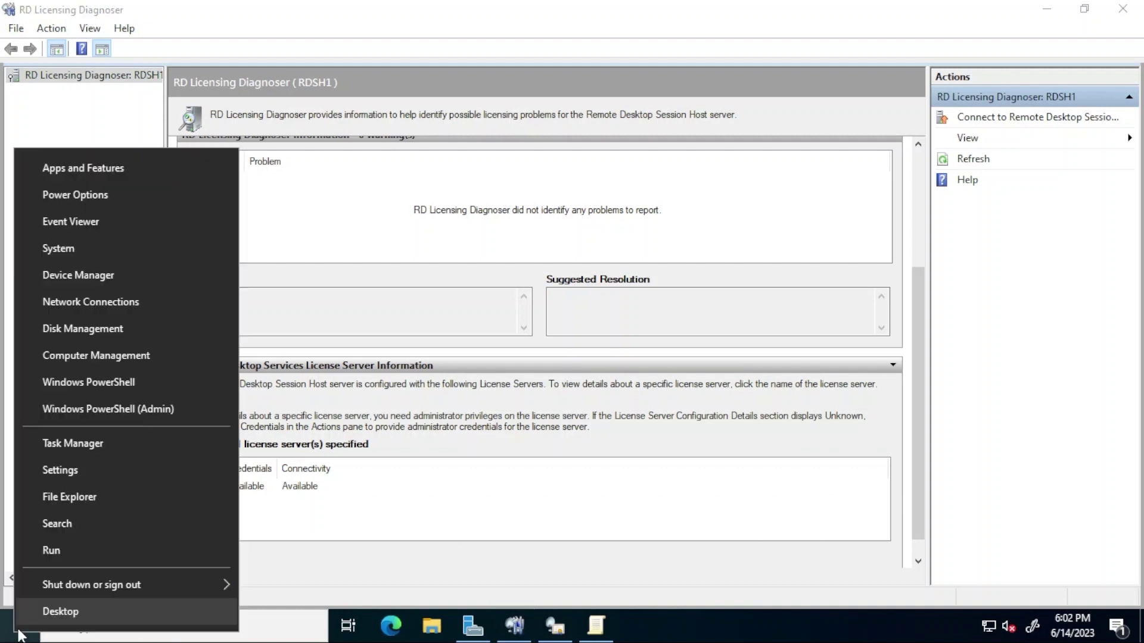
click(97, 546)
text(lusrmgr.msc)
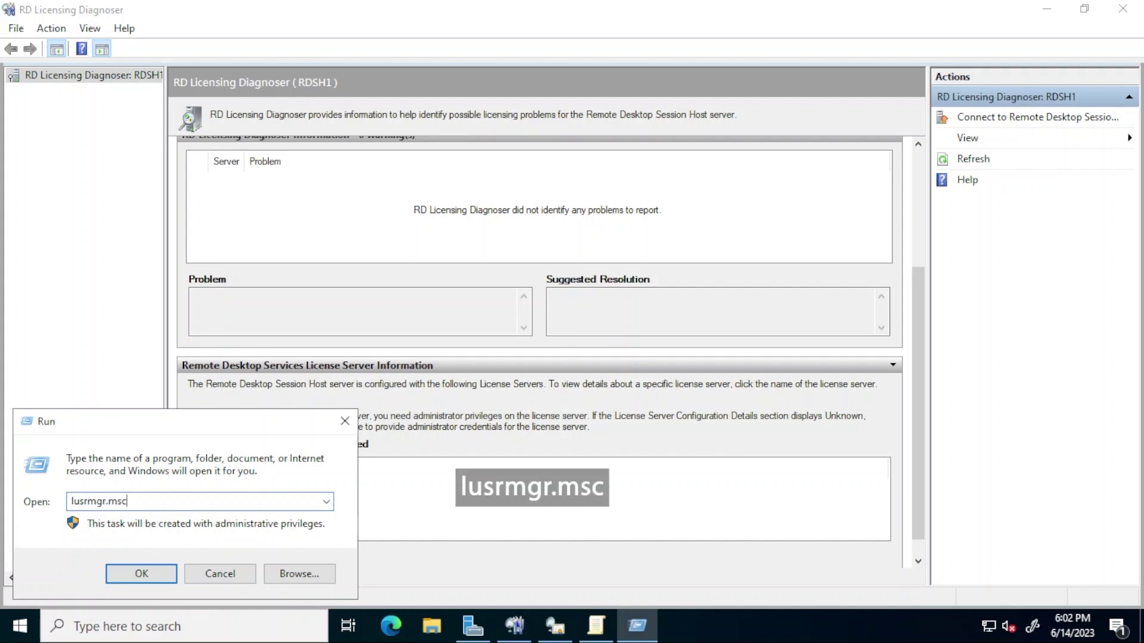
key(Return)
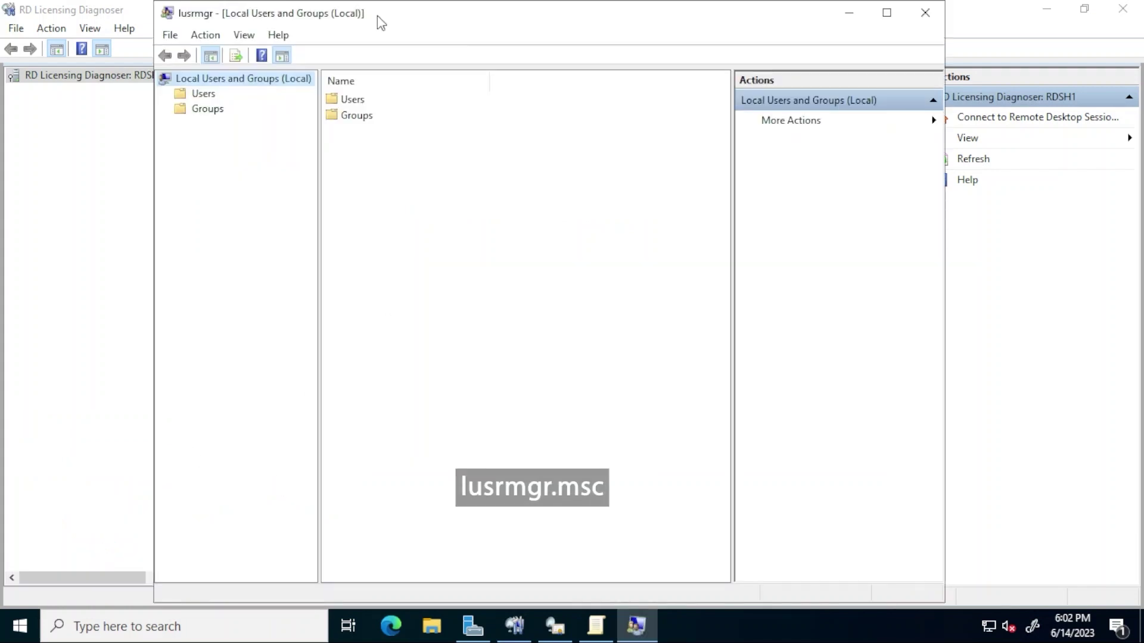
double_click(365, 116)
click(402, 404)
double_click(402, 403)
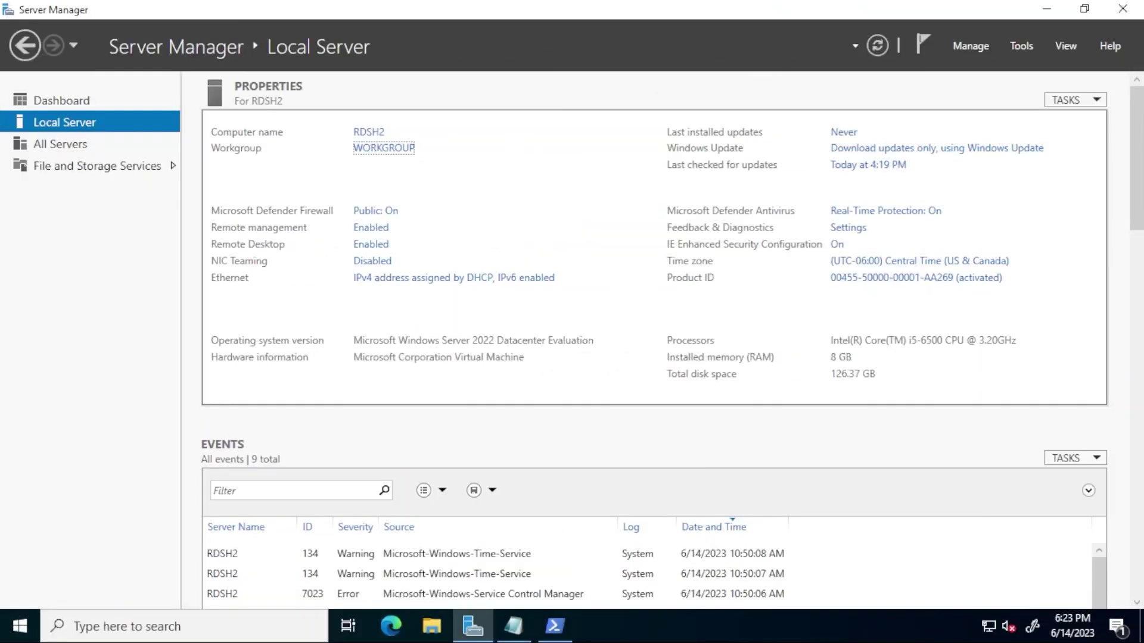
Step: Install RDS-Licensing and RDS-RD-Server with management tools using the Install-WindowsFeature line from RDS_Setup notes
key(alt+Tab)
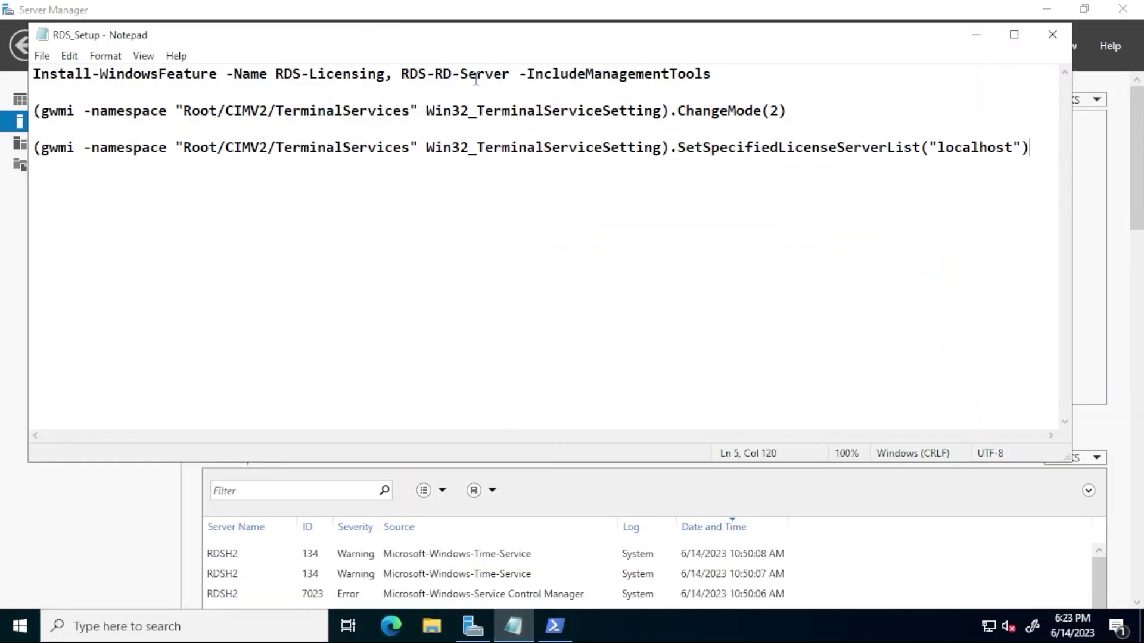
drag(749, 71, 12, 70)
key(ctrl+c)
click(554, 625)
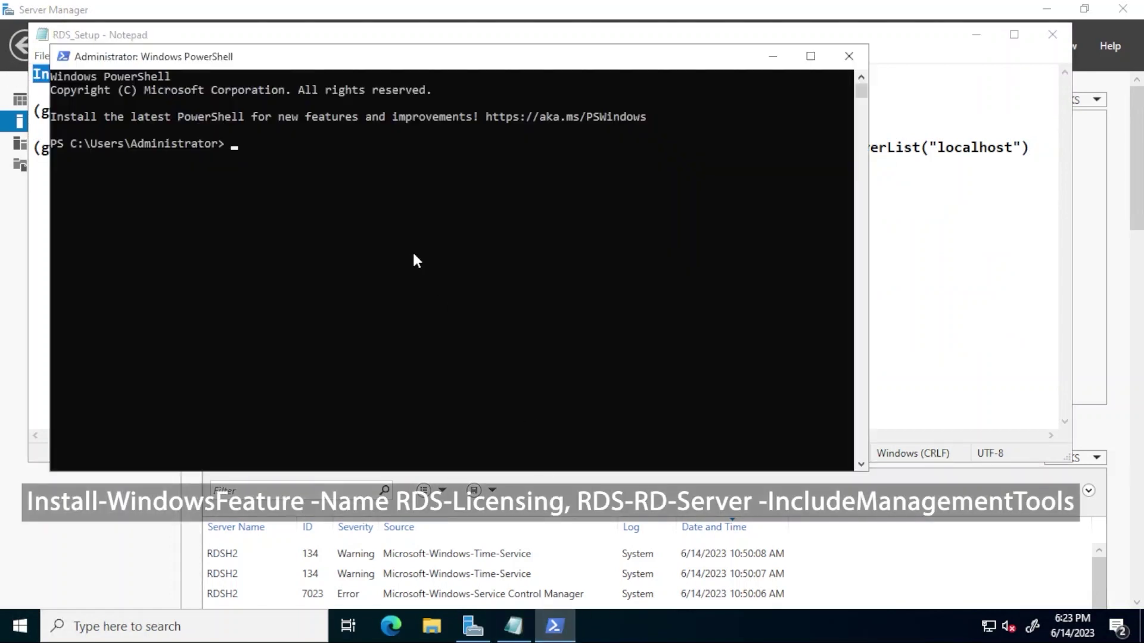
right_click(408, 250)
key(Return)
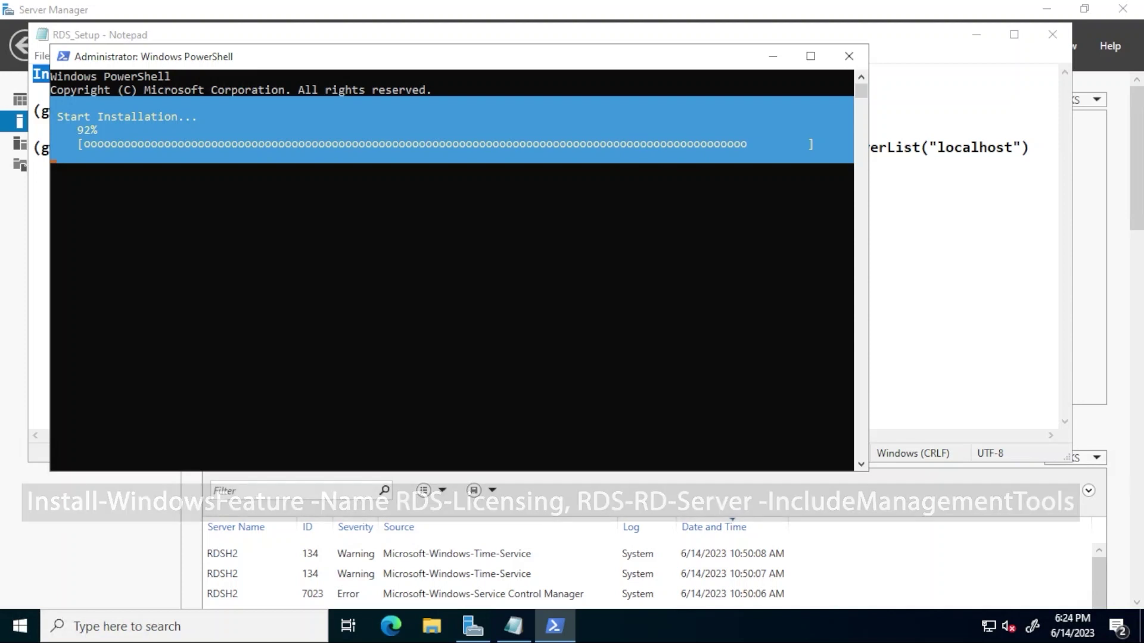
Step: Restart the server to finish the feature installation
right_click(20, 625)
mouse_move(101, 575)
click(316, 570)
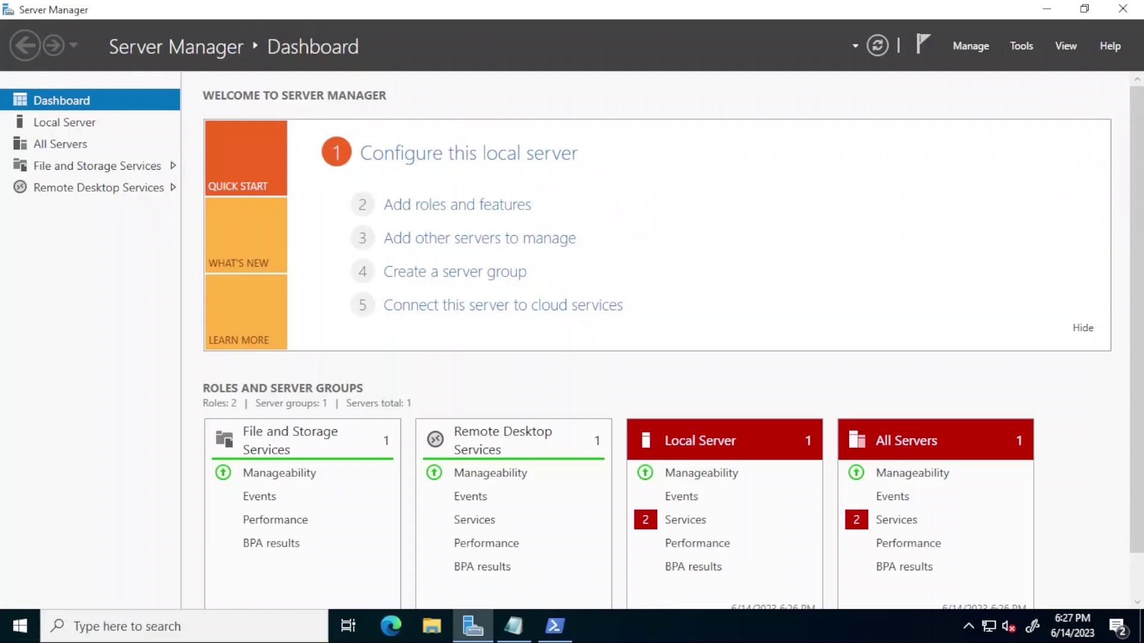
Step: Set the licensing mode to per device by running ChangeMode(2) in PowerShell
key(alt+Tab)
drag(834, 153, 49, 152)
key(ctrl+c)
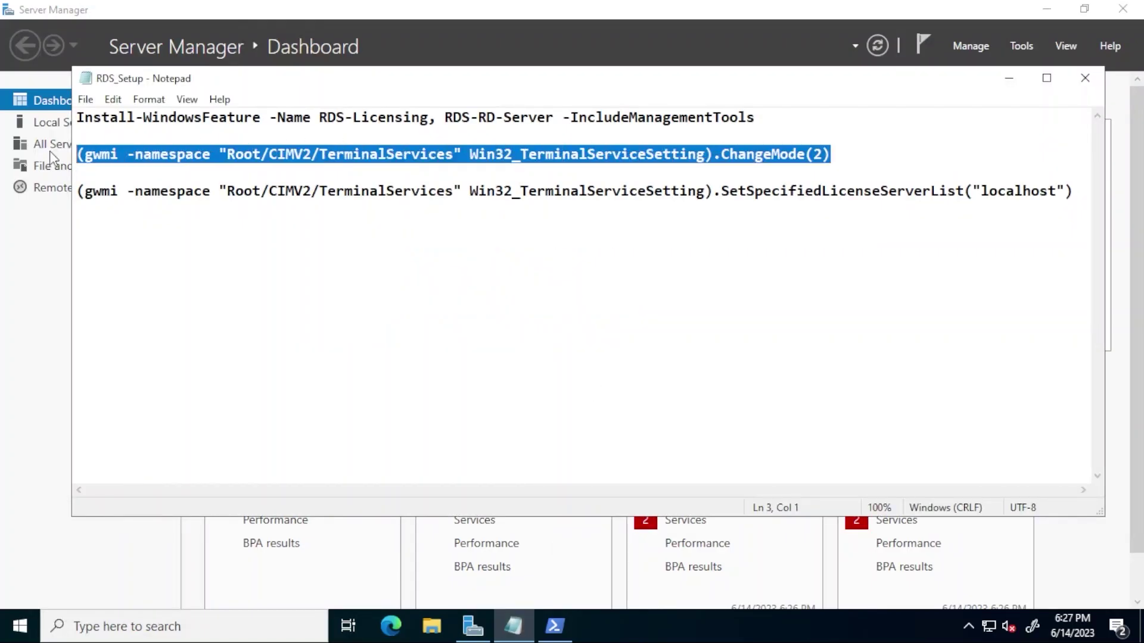
click(566, 626)
right_click(434, 341)
key(Return)
Step: Point the license server list to localhost with SetSpecifiedLicenseServerList("localhost")
key(alt+Tab)
drag(1073, 191, 66, 191)
key(ctrl+c)
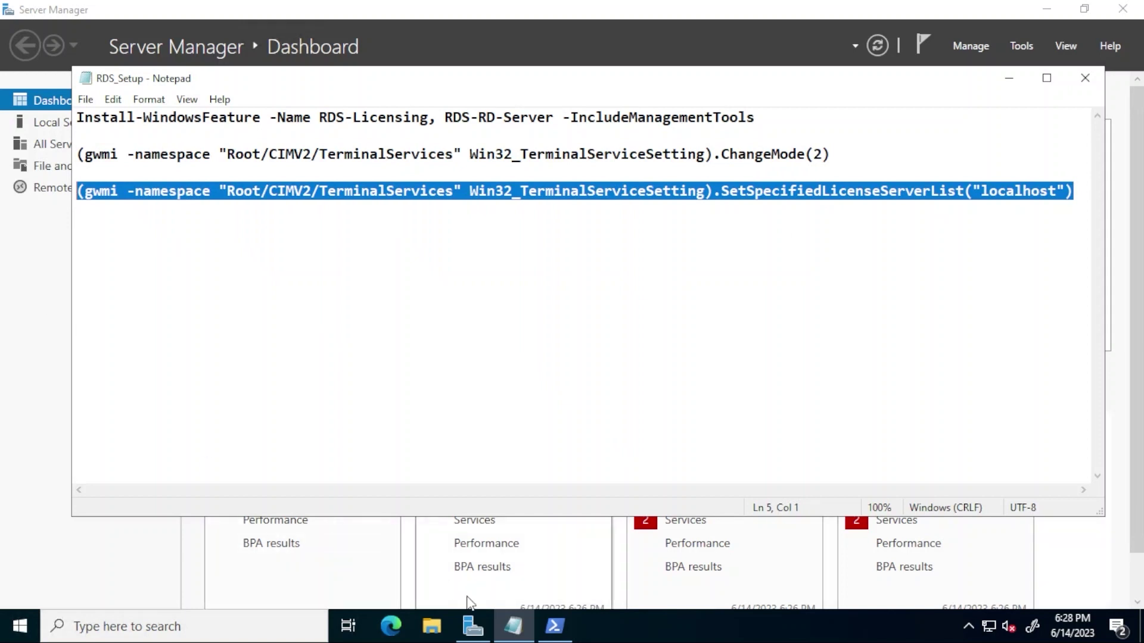
click(554, 626)
right_click(390, 408)
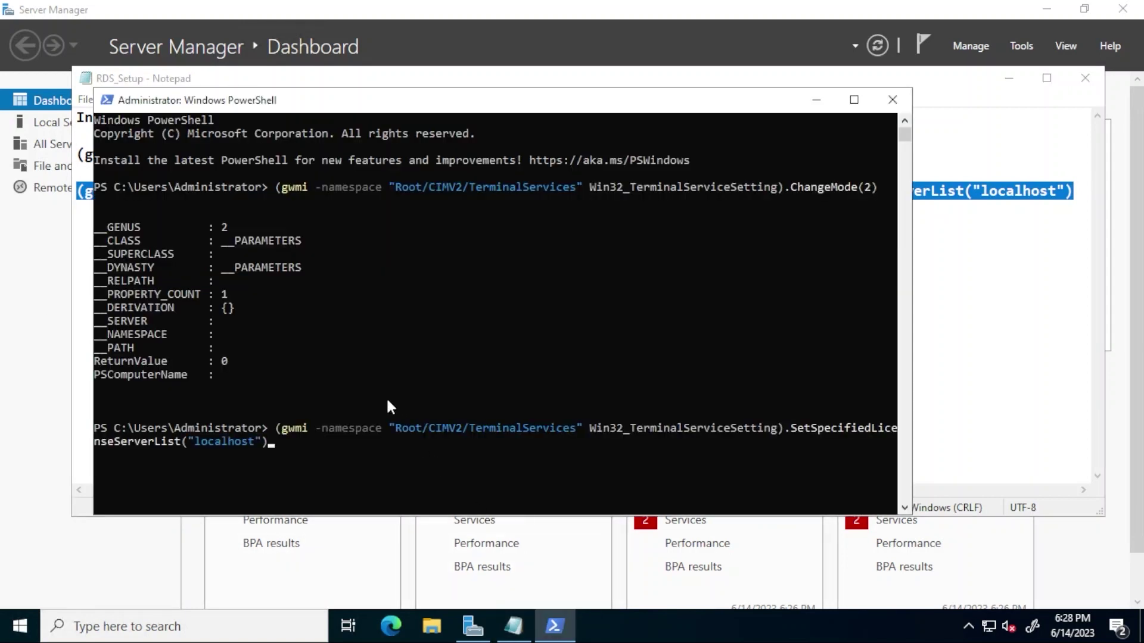
key(Return)
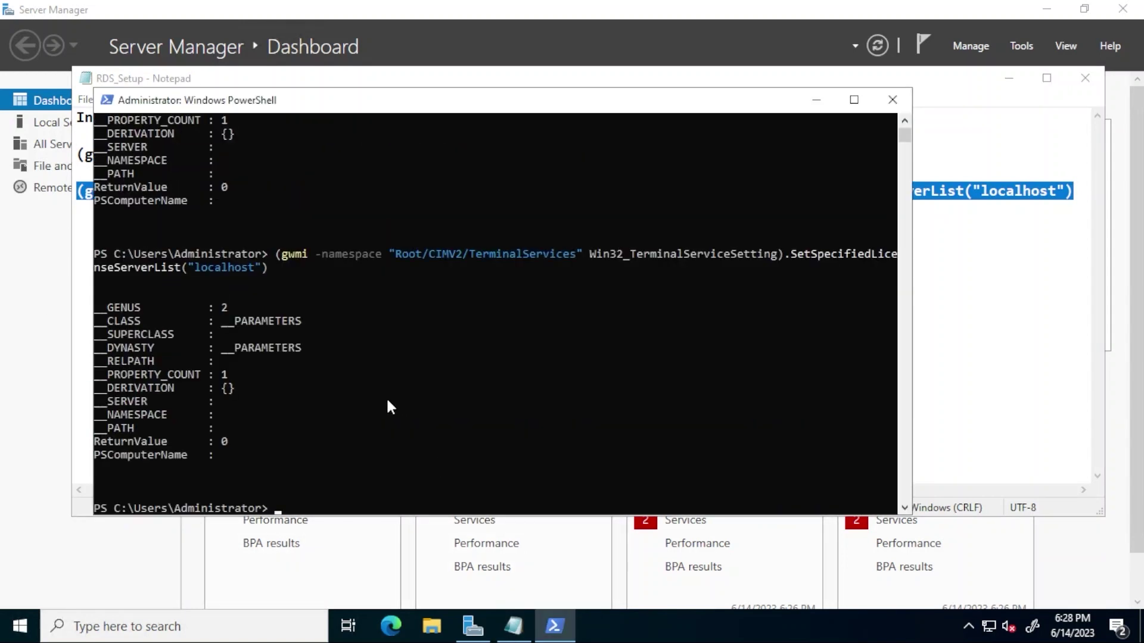
Step: Run RD Licensing Diagnoser and refresh it to see RDSH2's unactivated localhost license server warning
click(473, 626)
click(1023, 45)
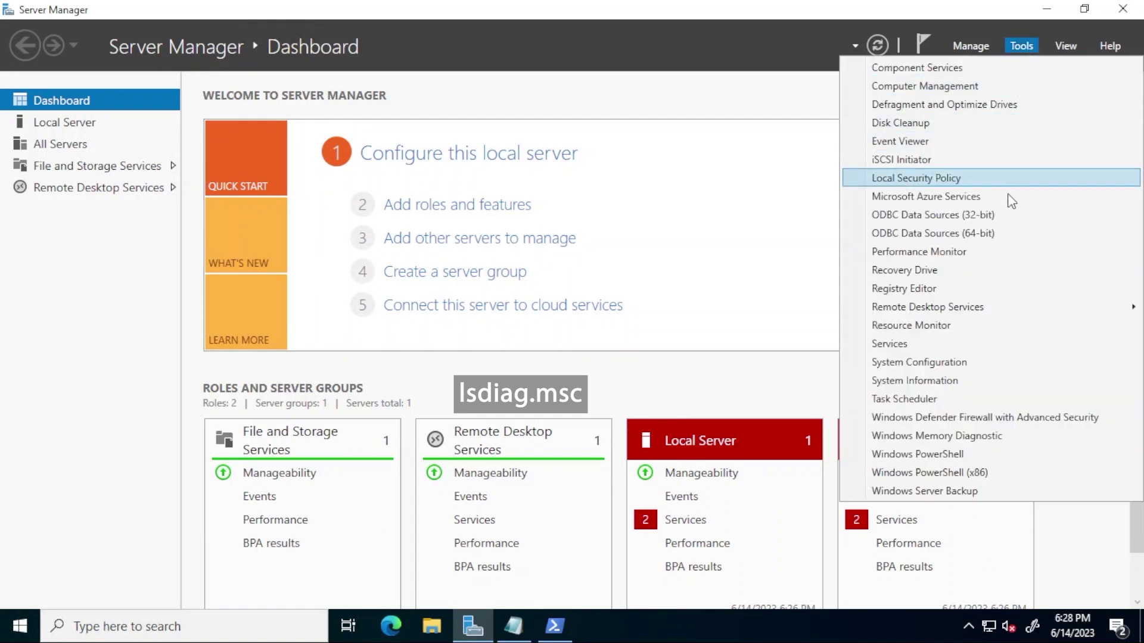
mouse_move(1009, 306)
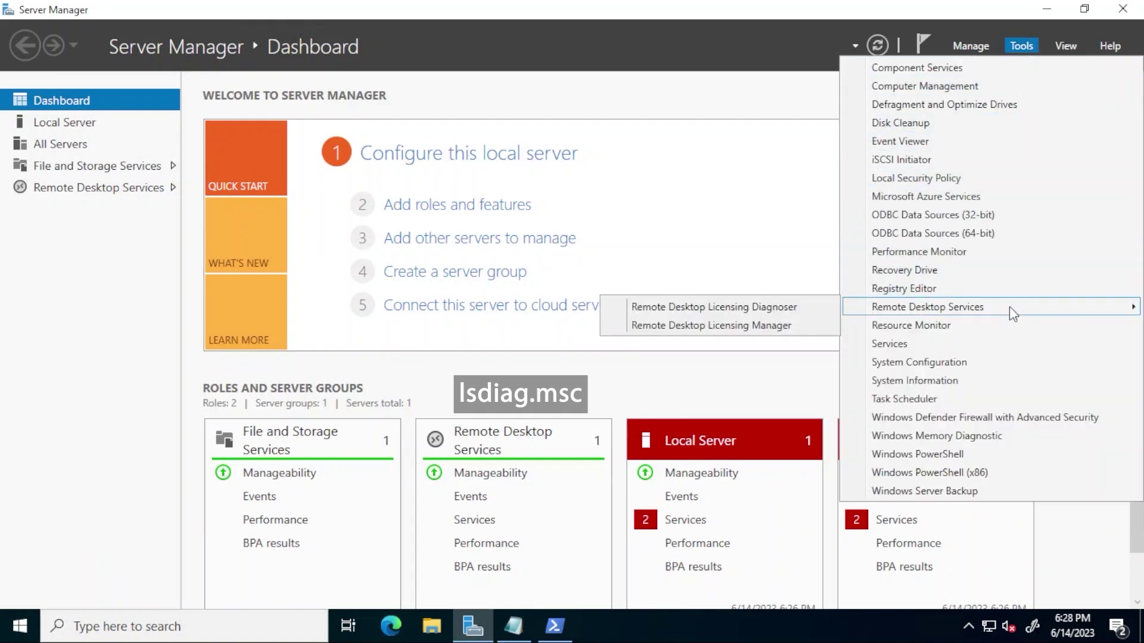
click(759, 308)
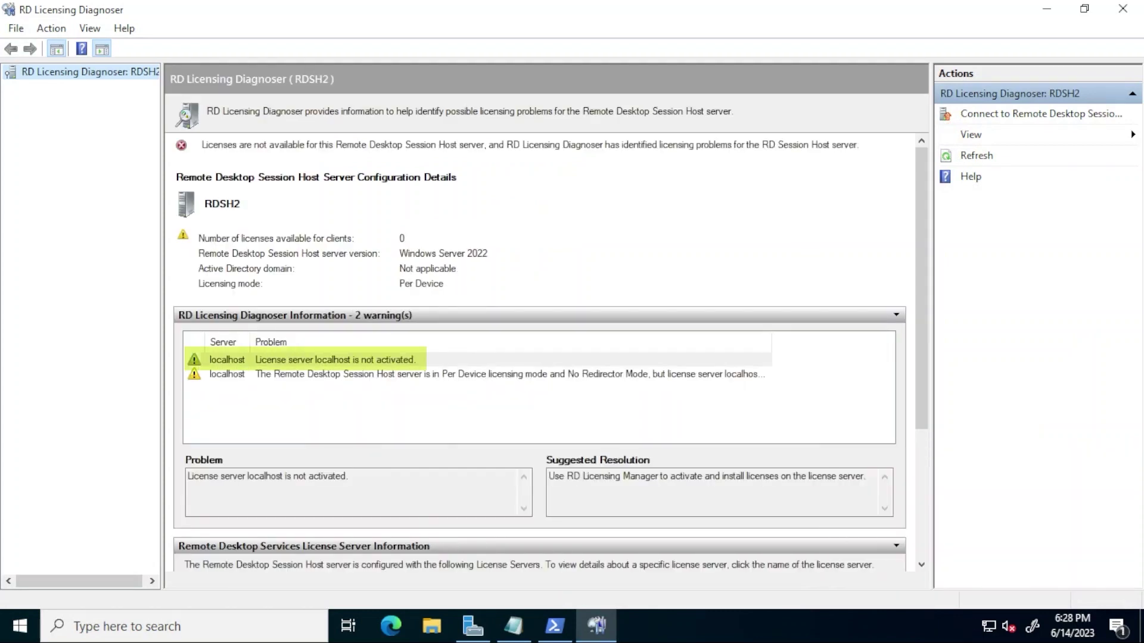
click(980, 158)
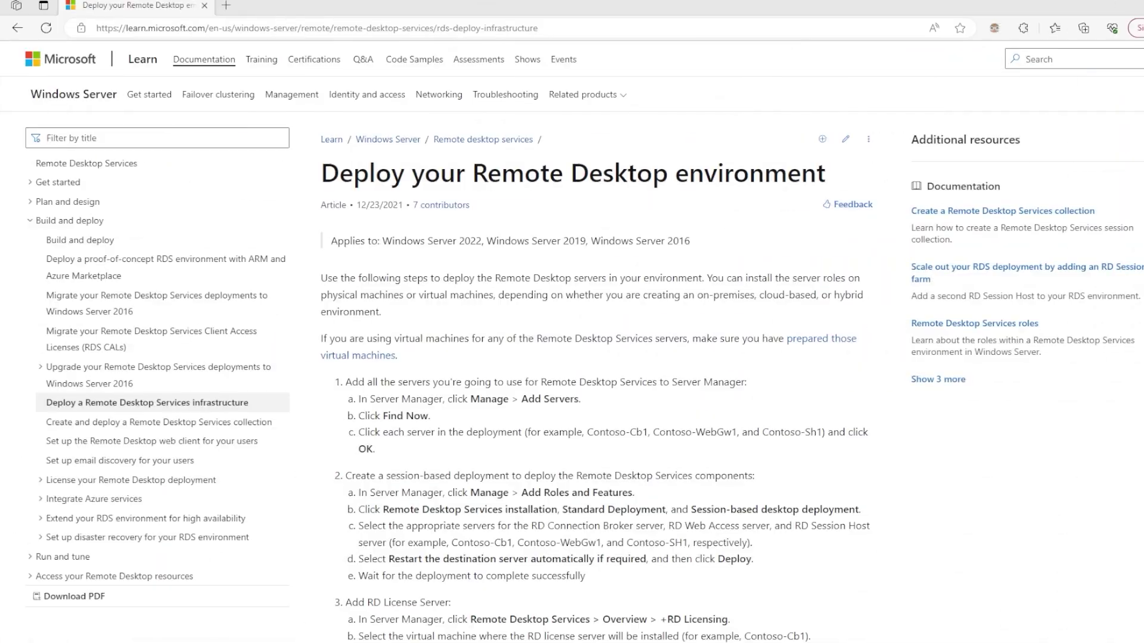
Step: Scroll the article down through certificate export, RD Licensing deployment properties and session collections
scroll(1021, 473, down, 9)
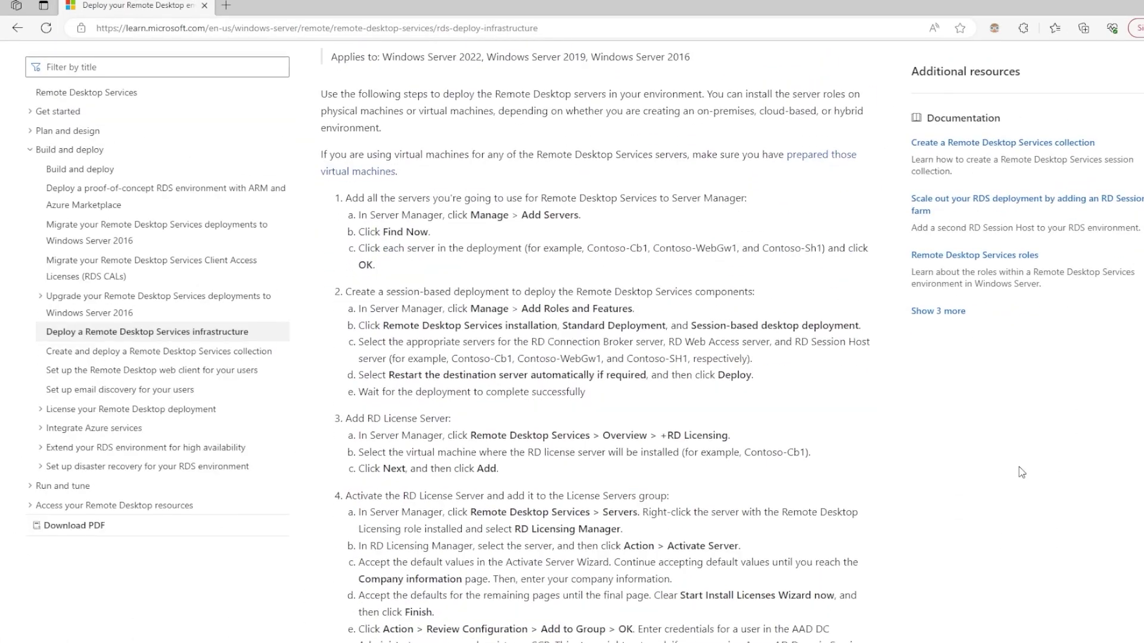
scroll(1021, 472, down, 20)
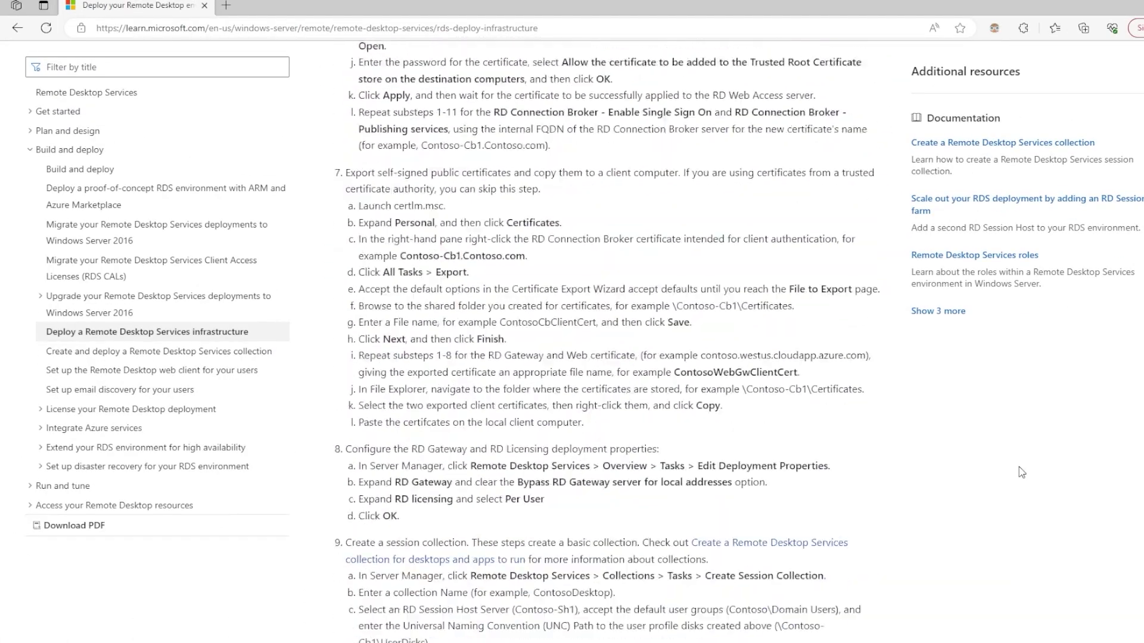